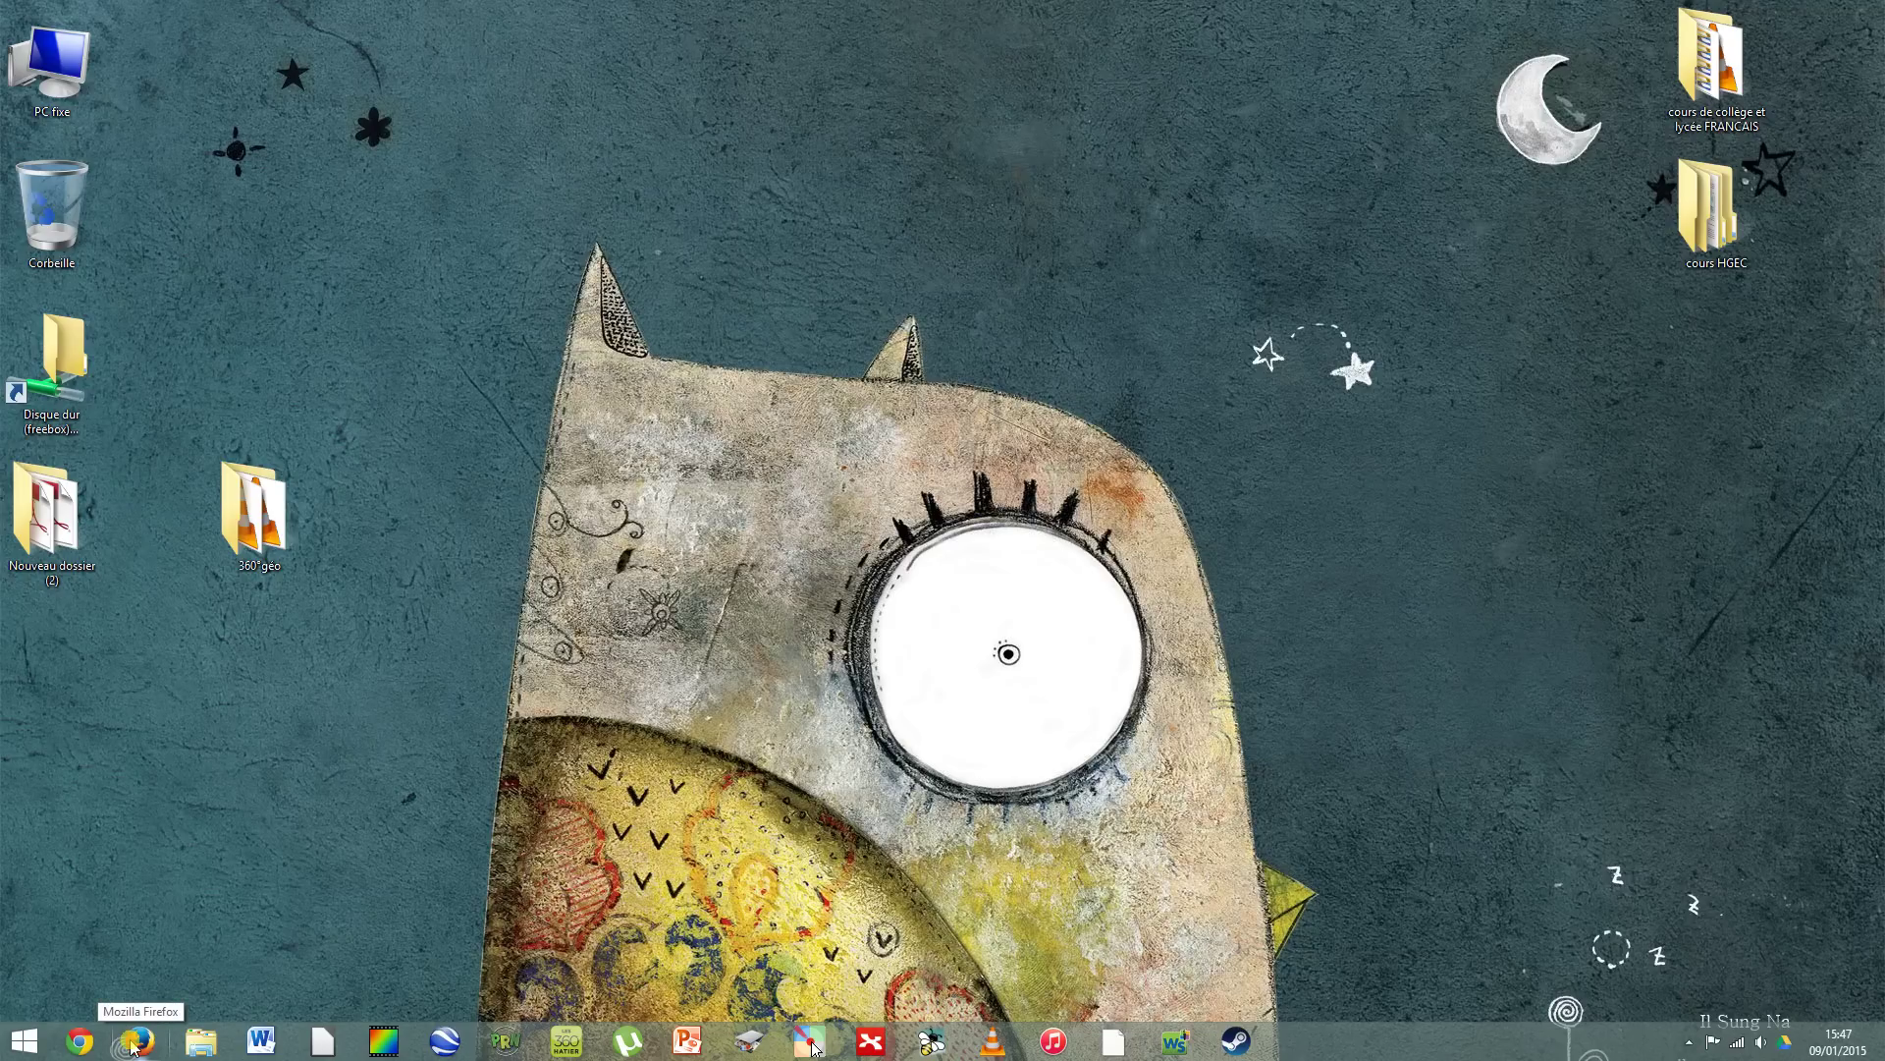
Step: Launch Firefox and load the ownCloud server address 77.158.11.12:8080
left_click(132, 1047)
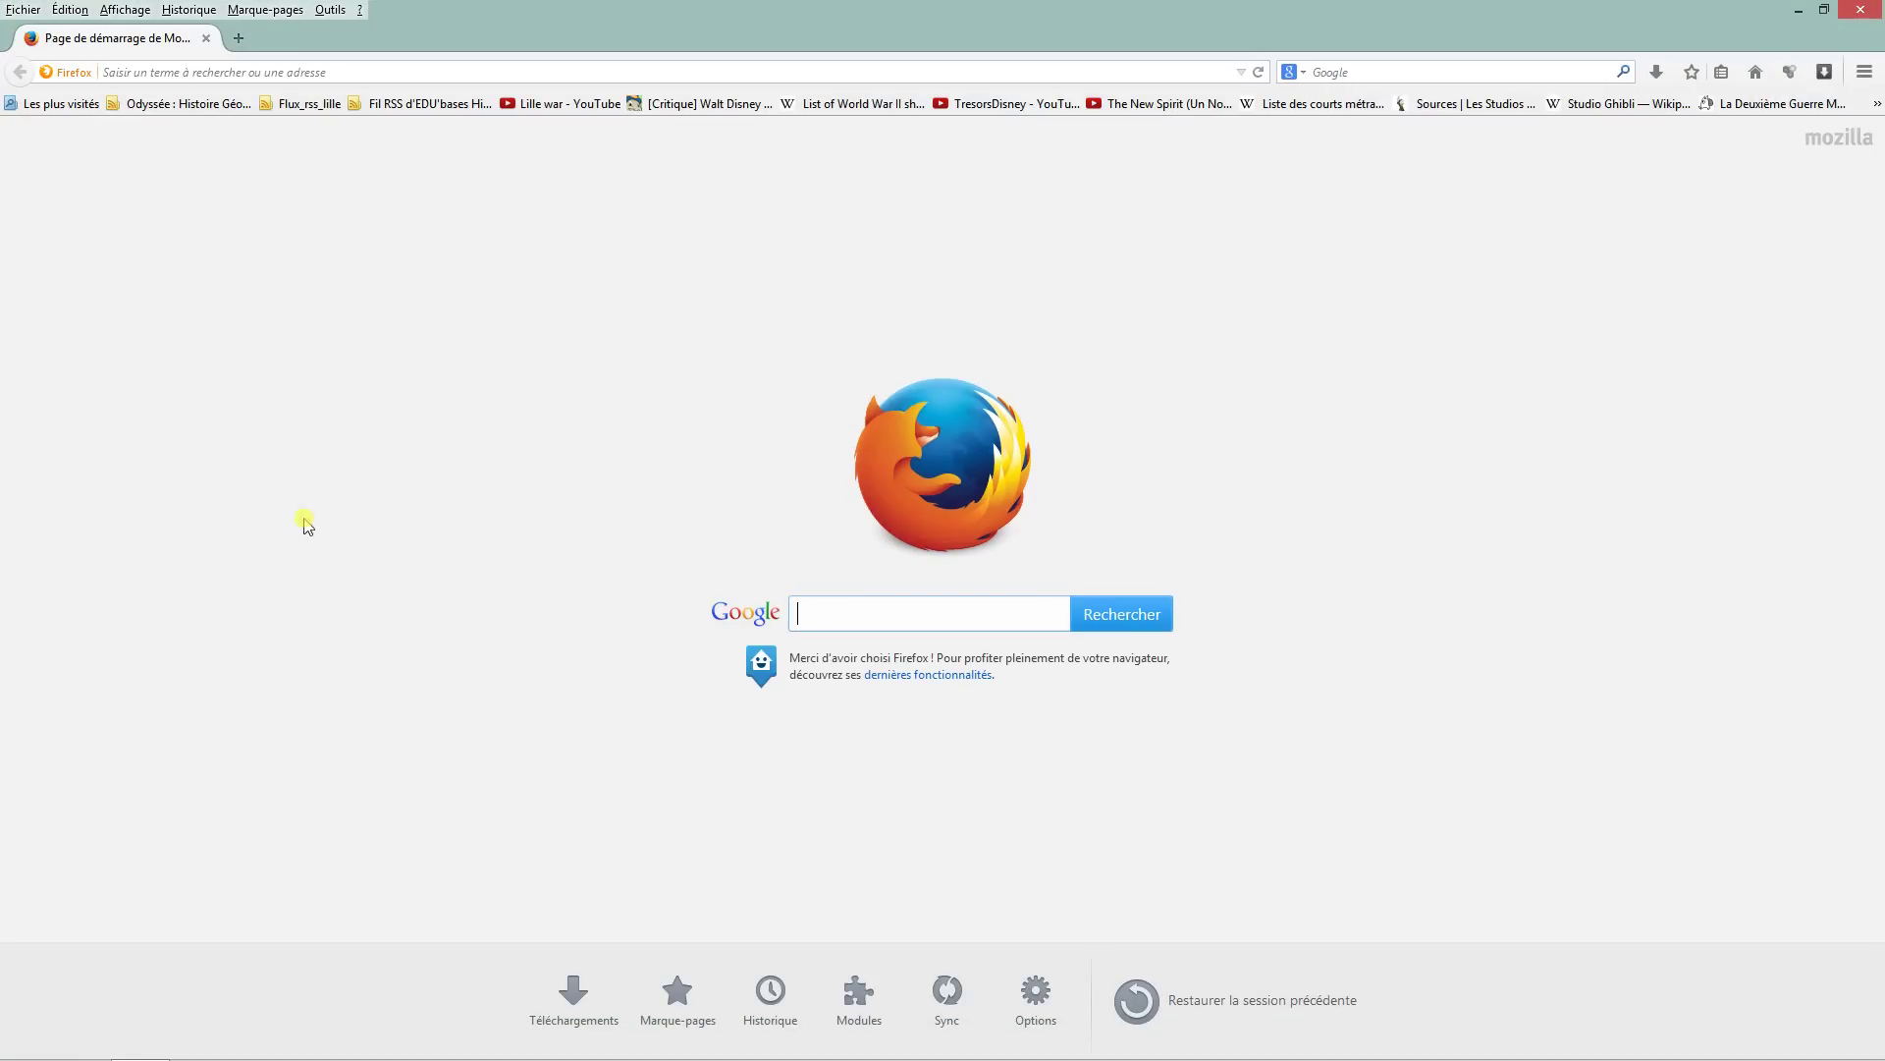
left_click(108, 73)
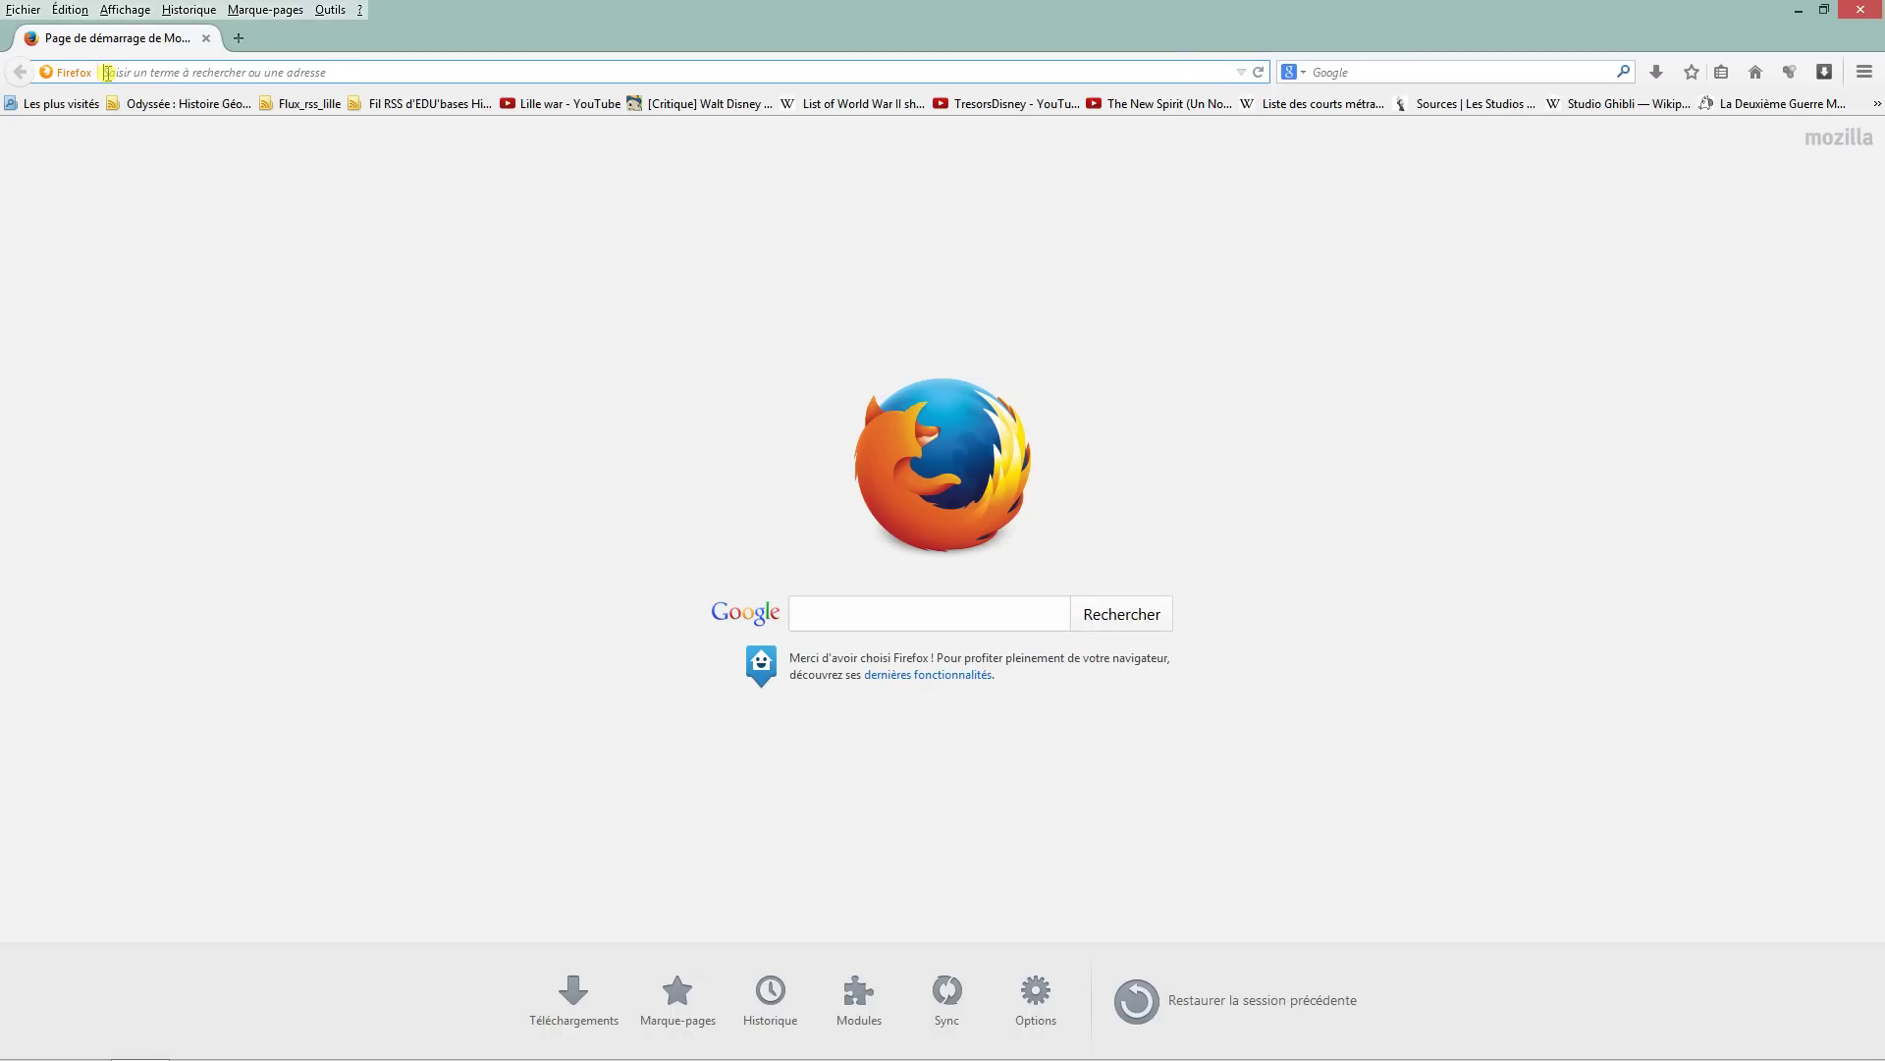
type("e")
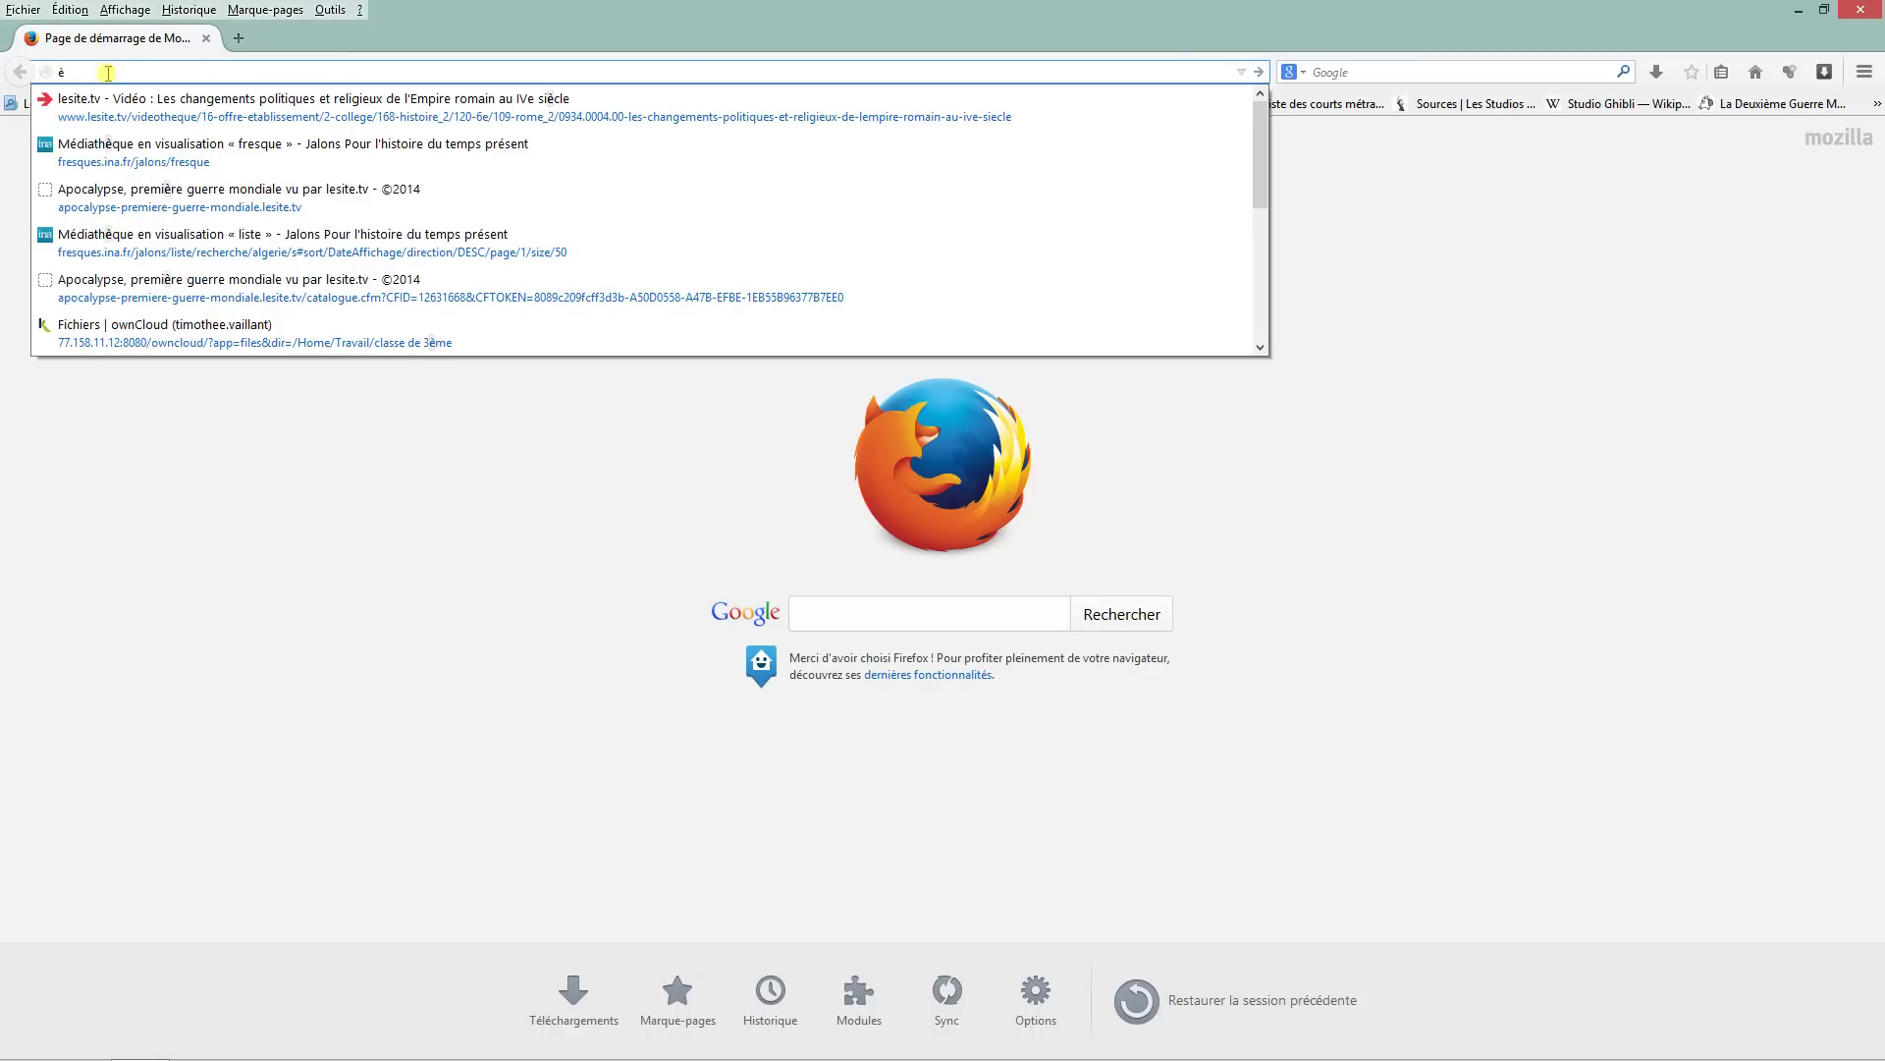
key("BackSpace")
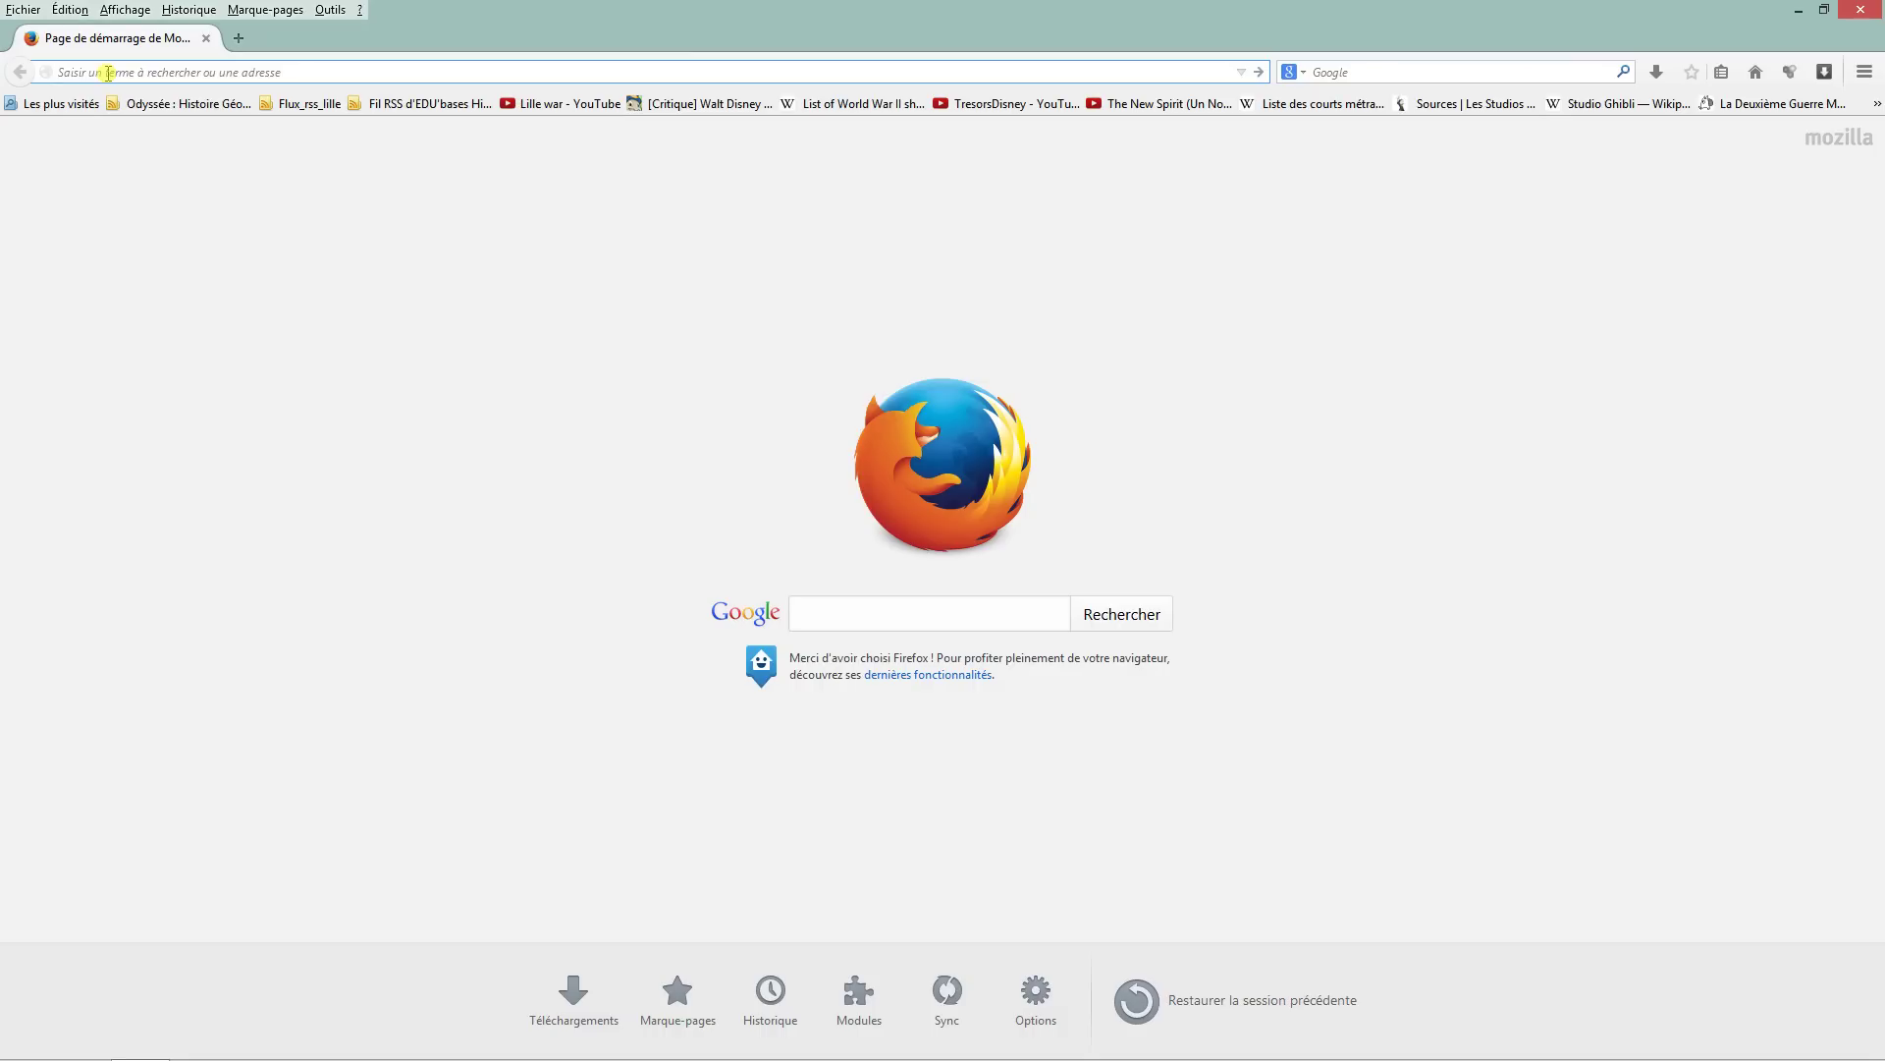
type("77")
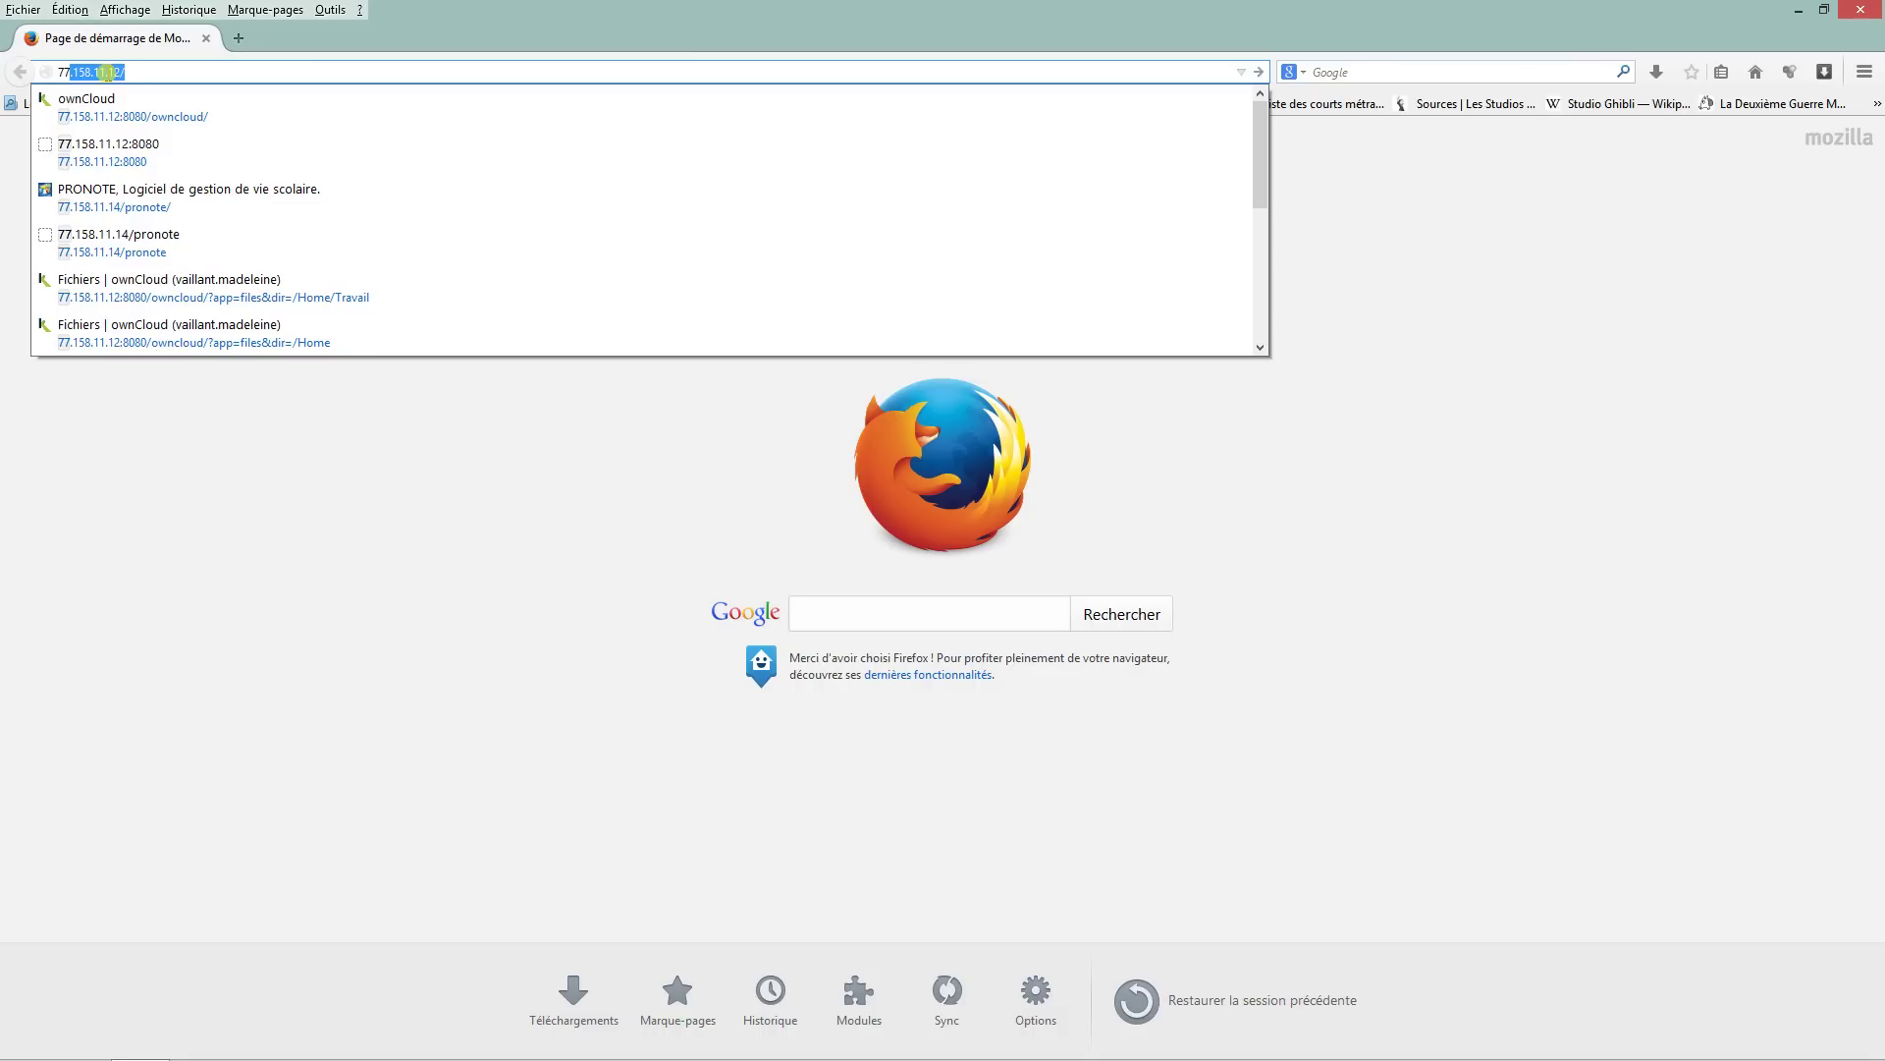
type(".158.11")
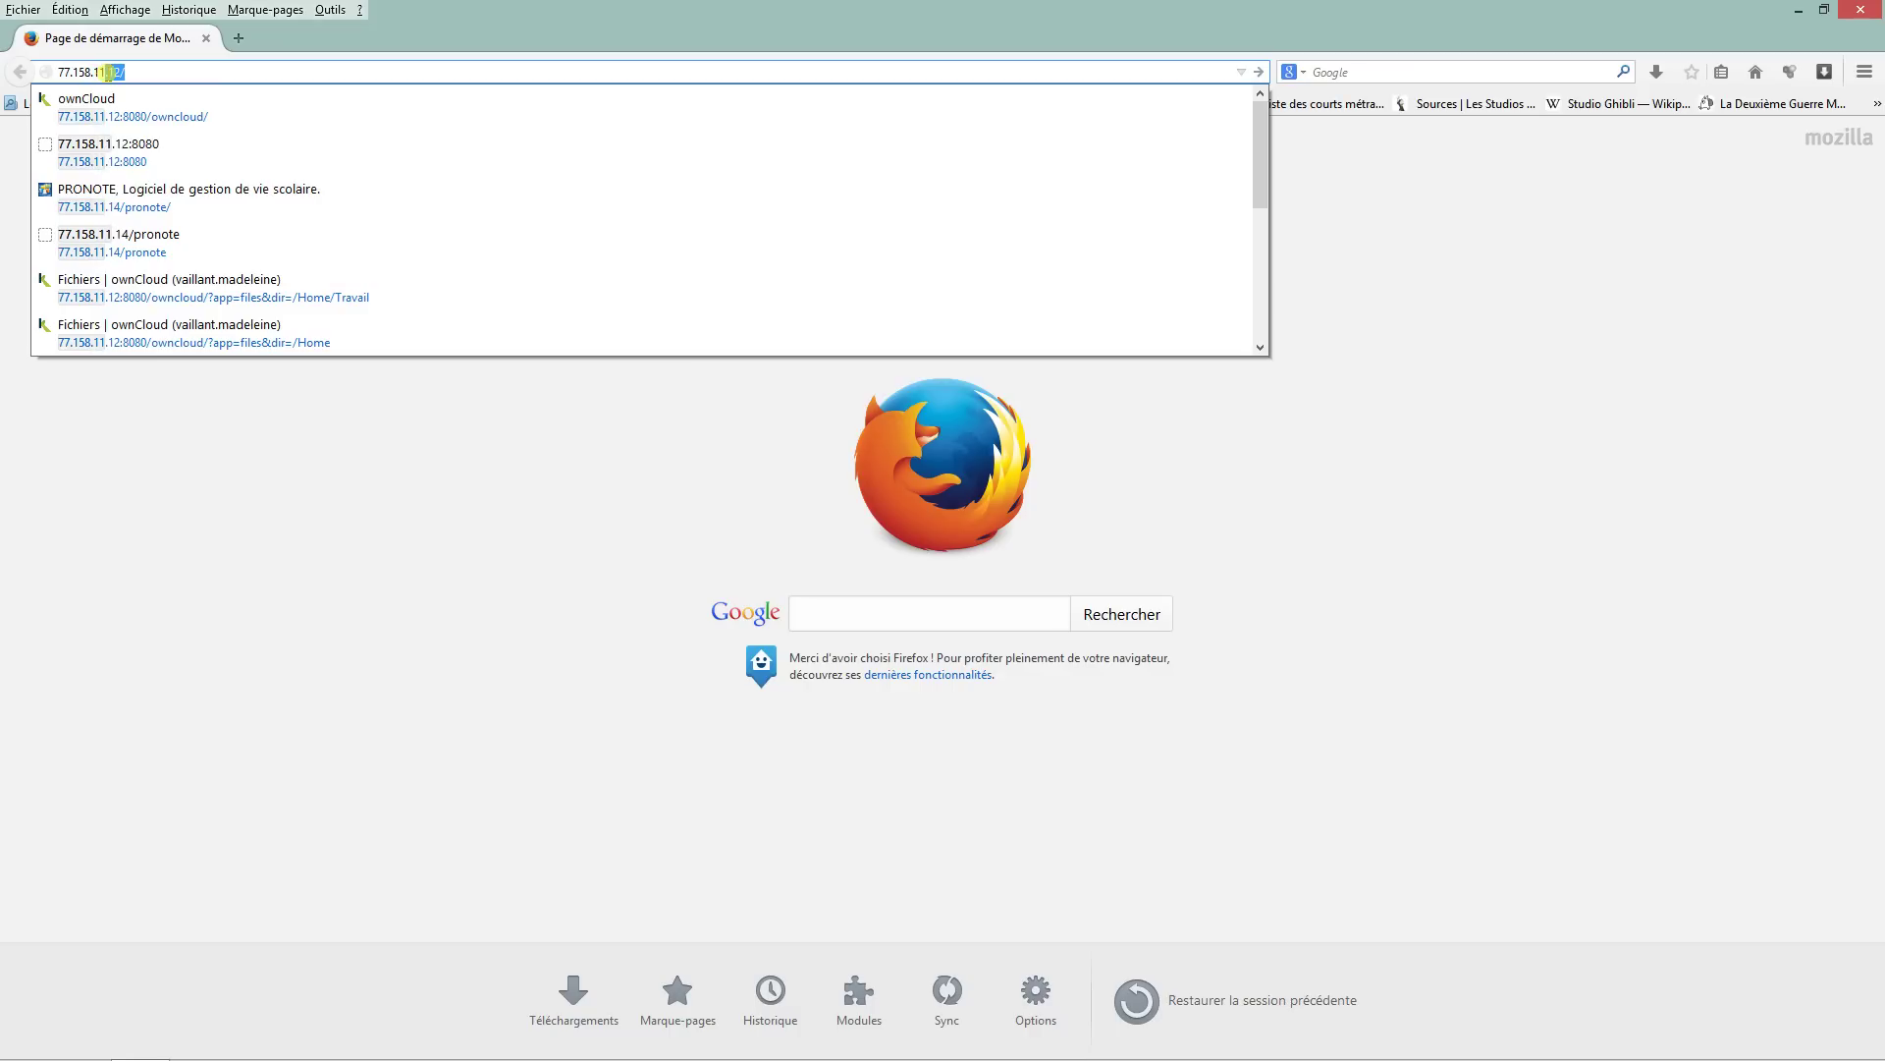
type(".12")
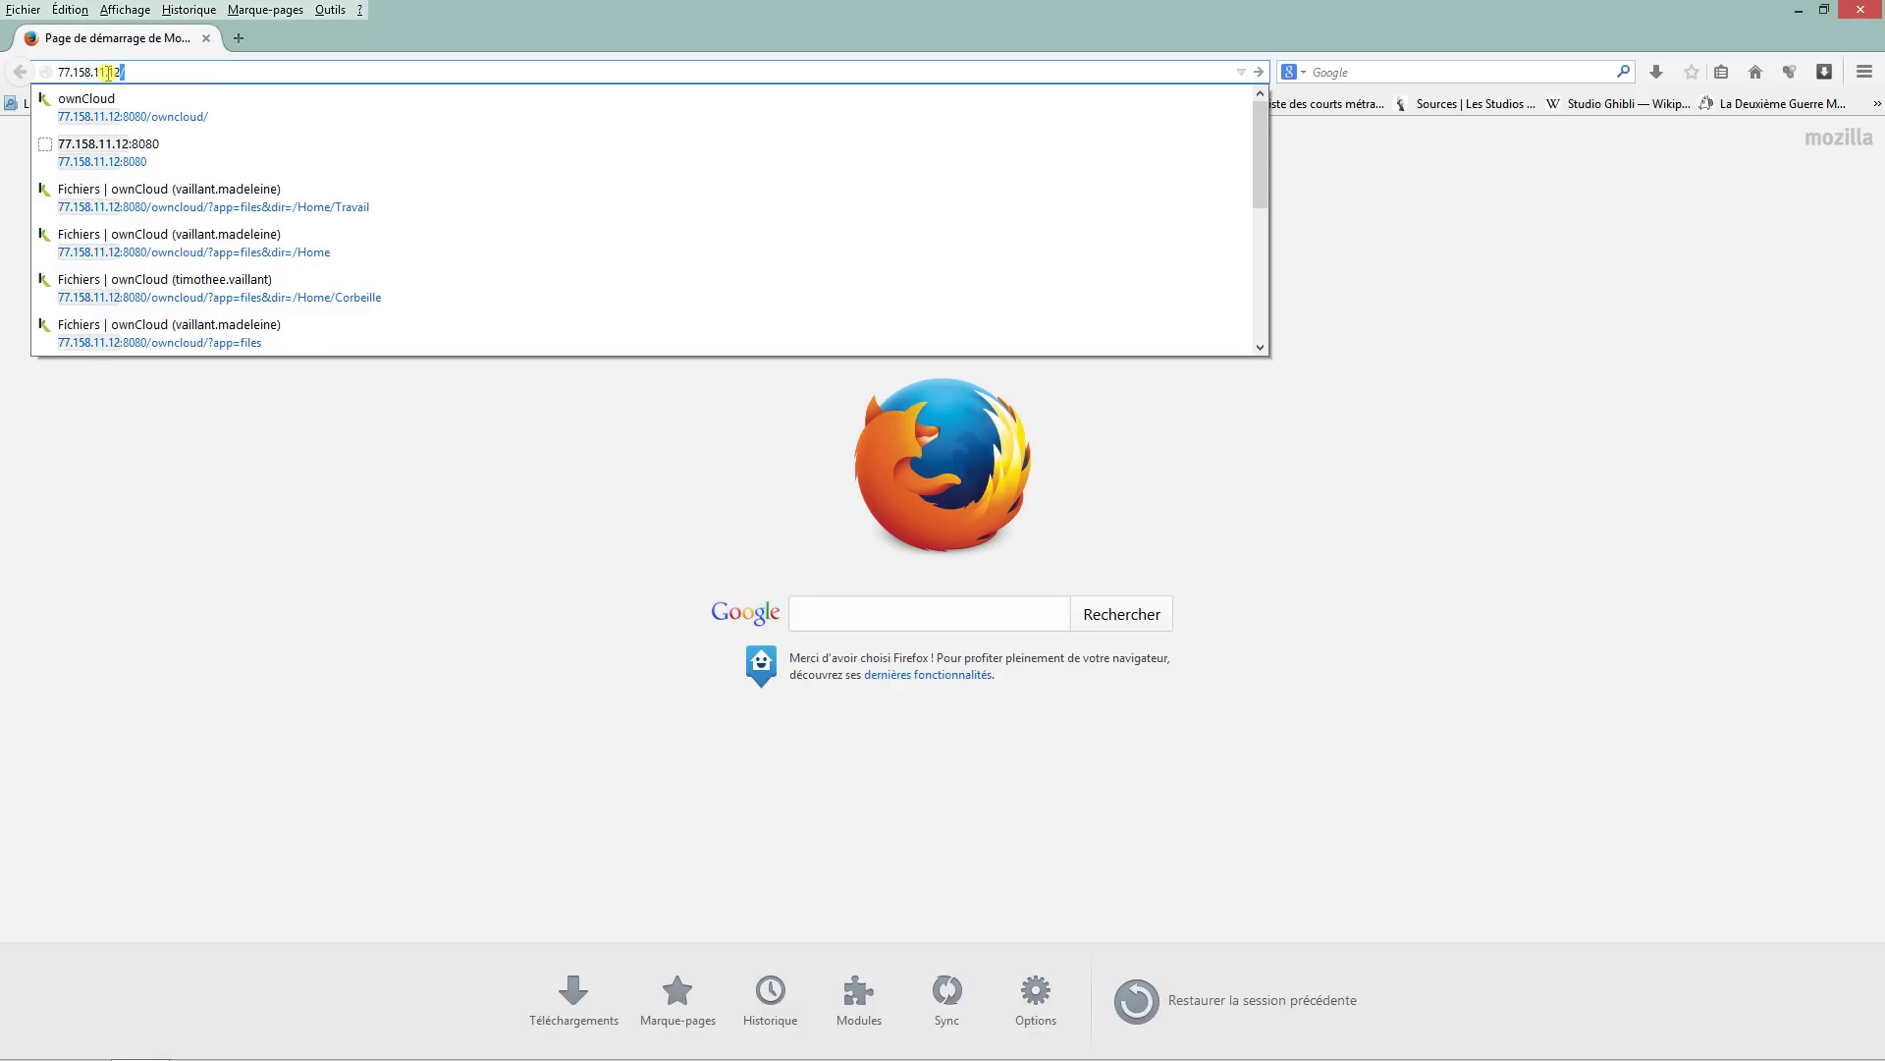
type(":8080")
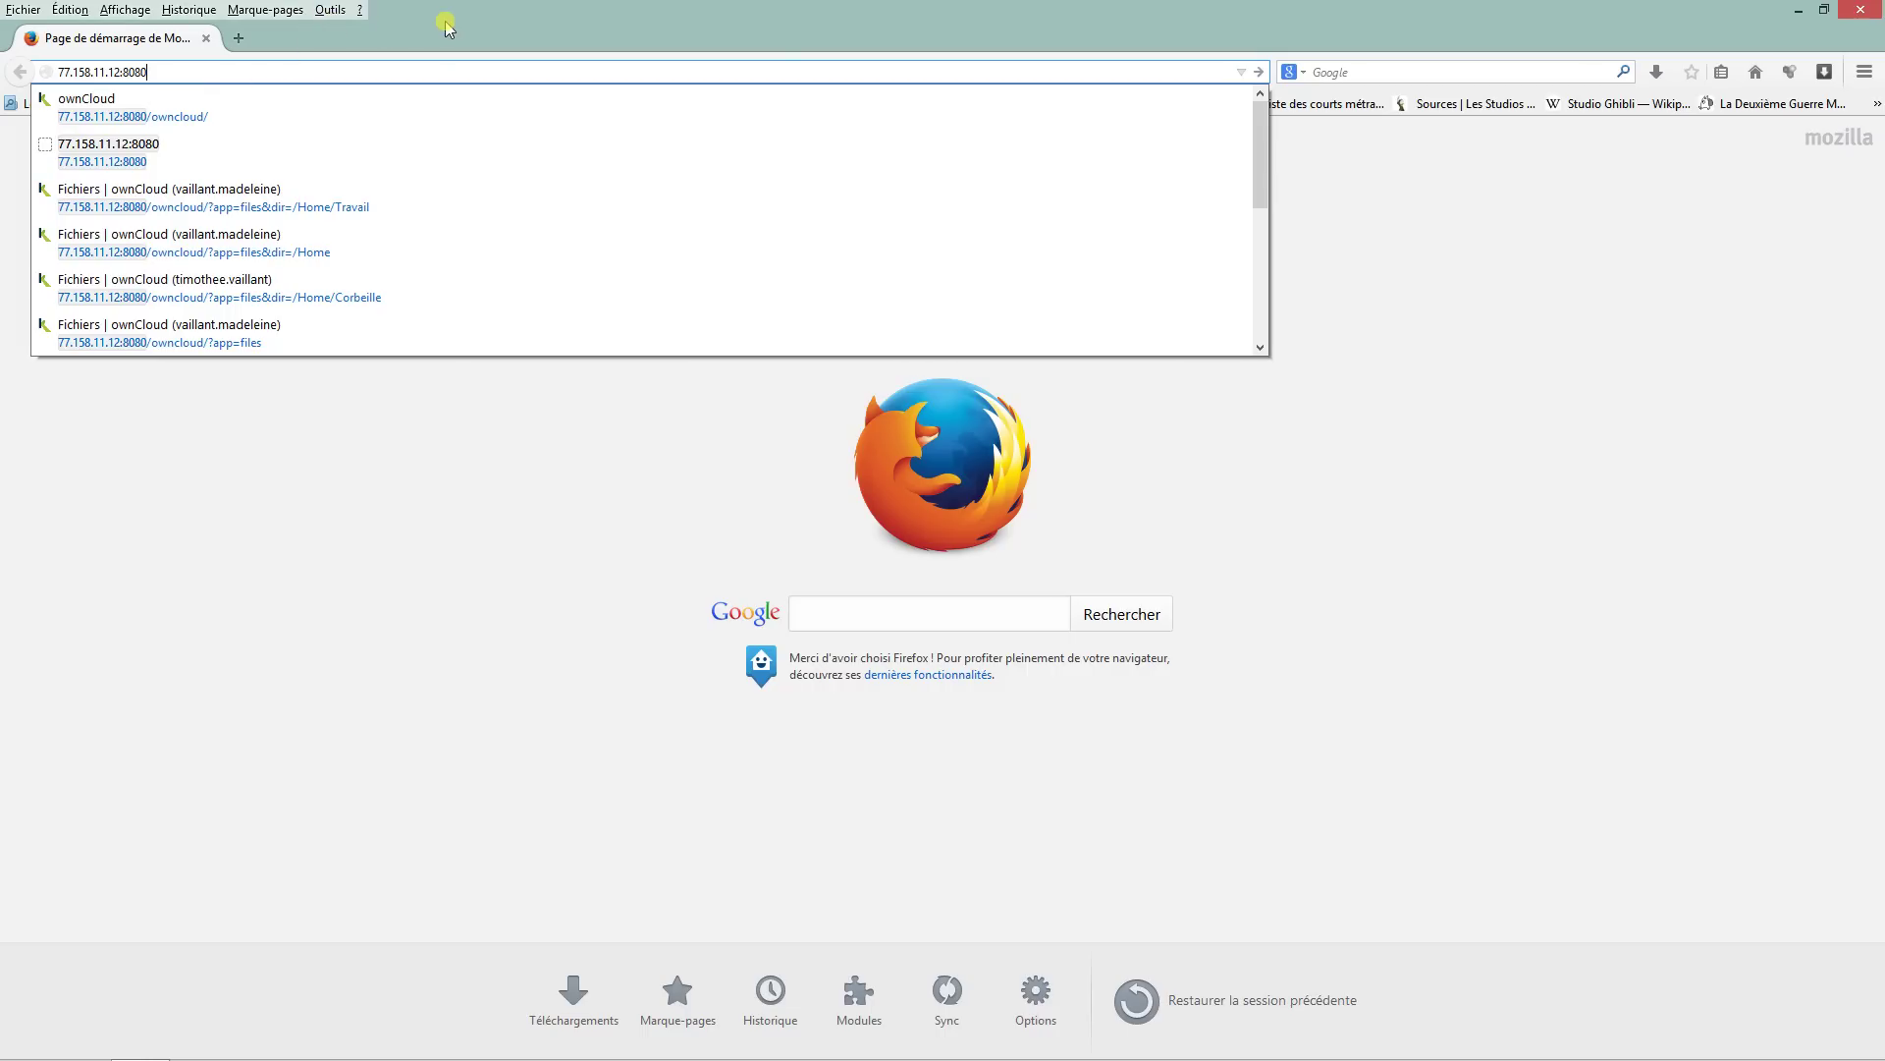
key("Return")
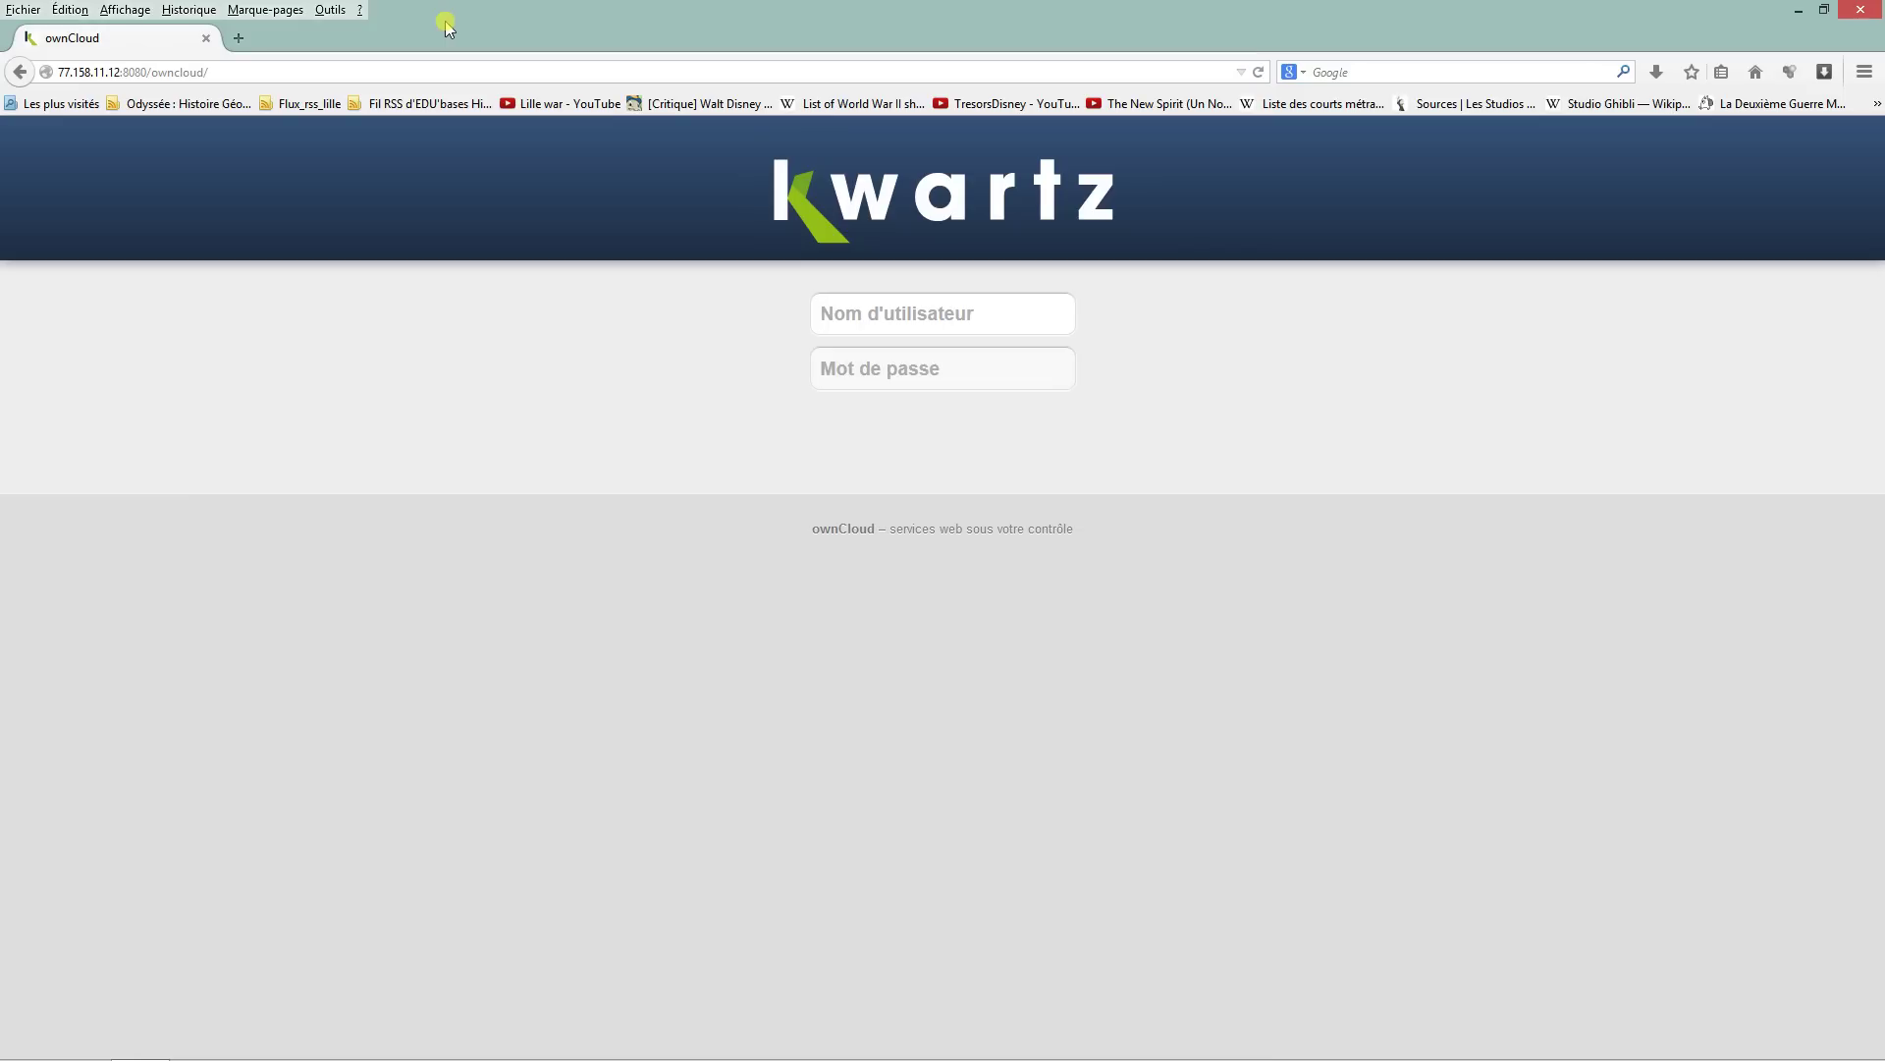
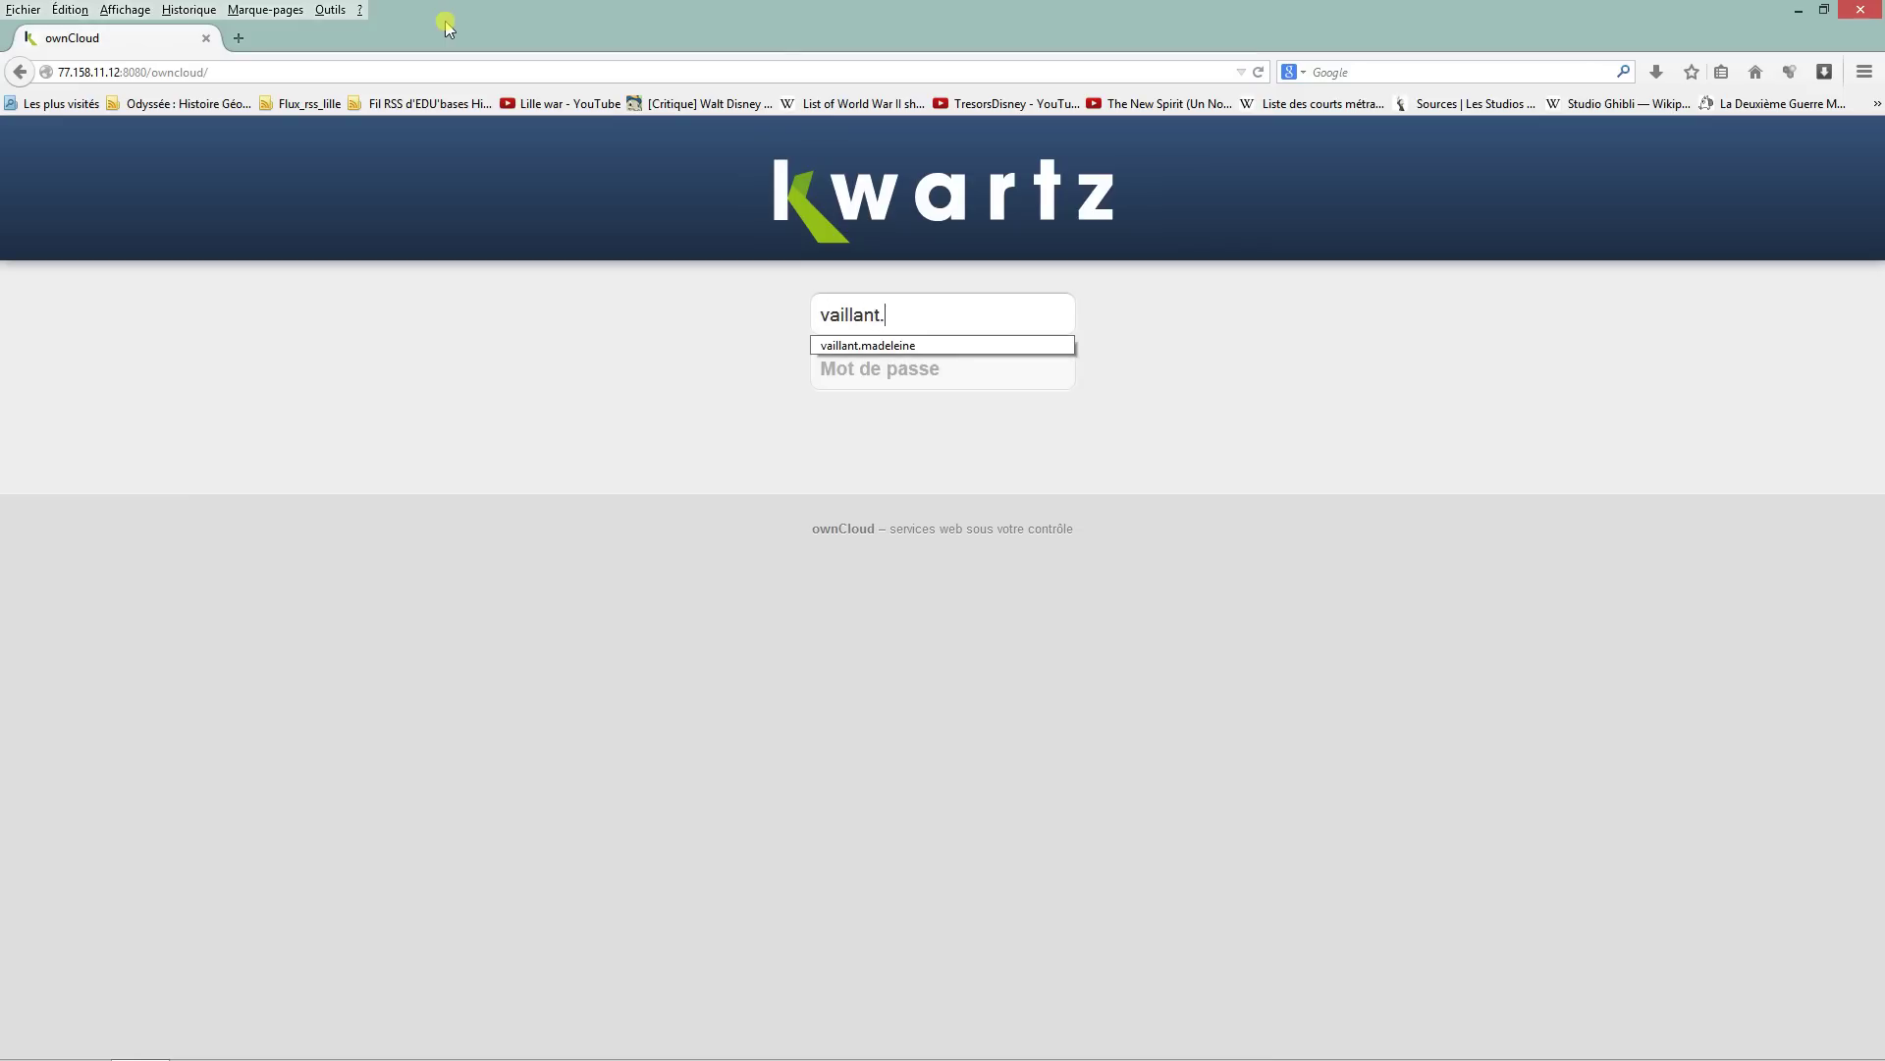
Step: Enter the account username, accept the autocomplete suggestion, and type the account password
key("Tab")
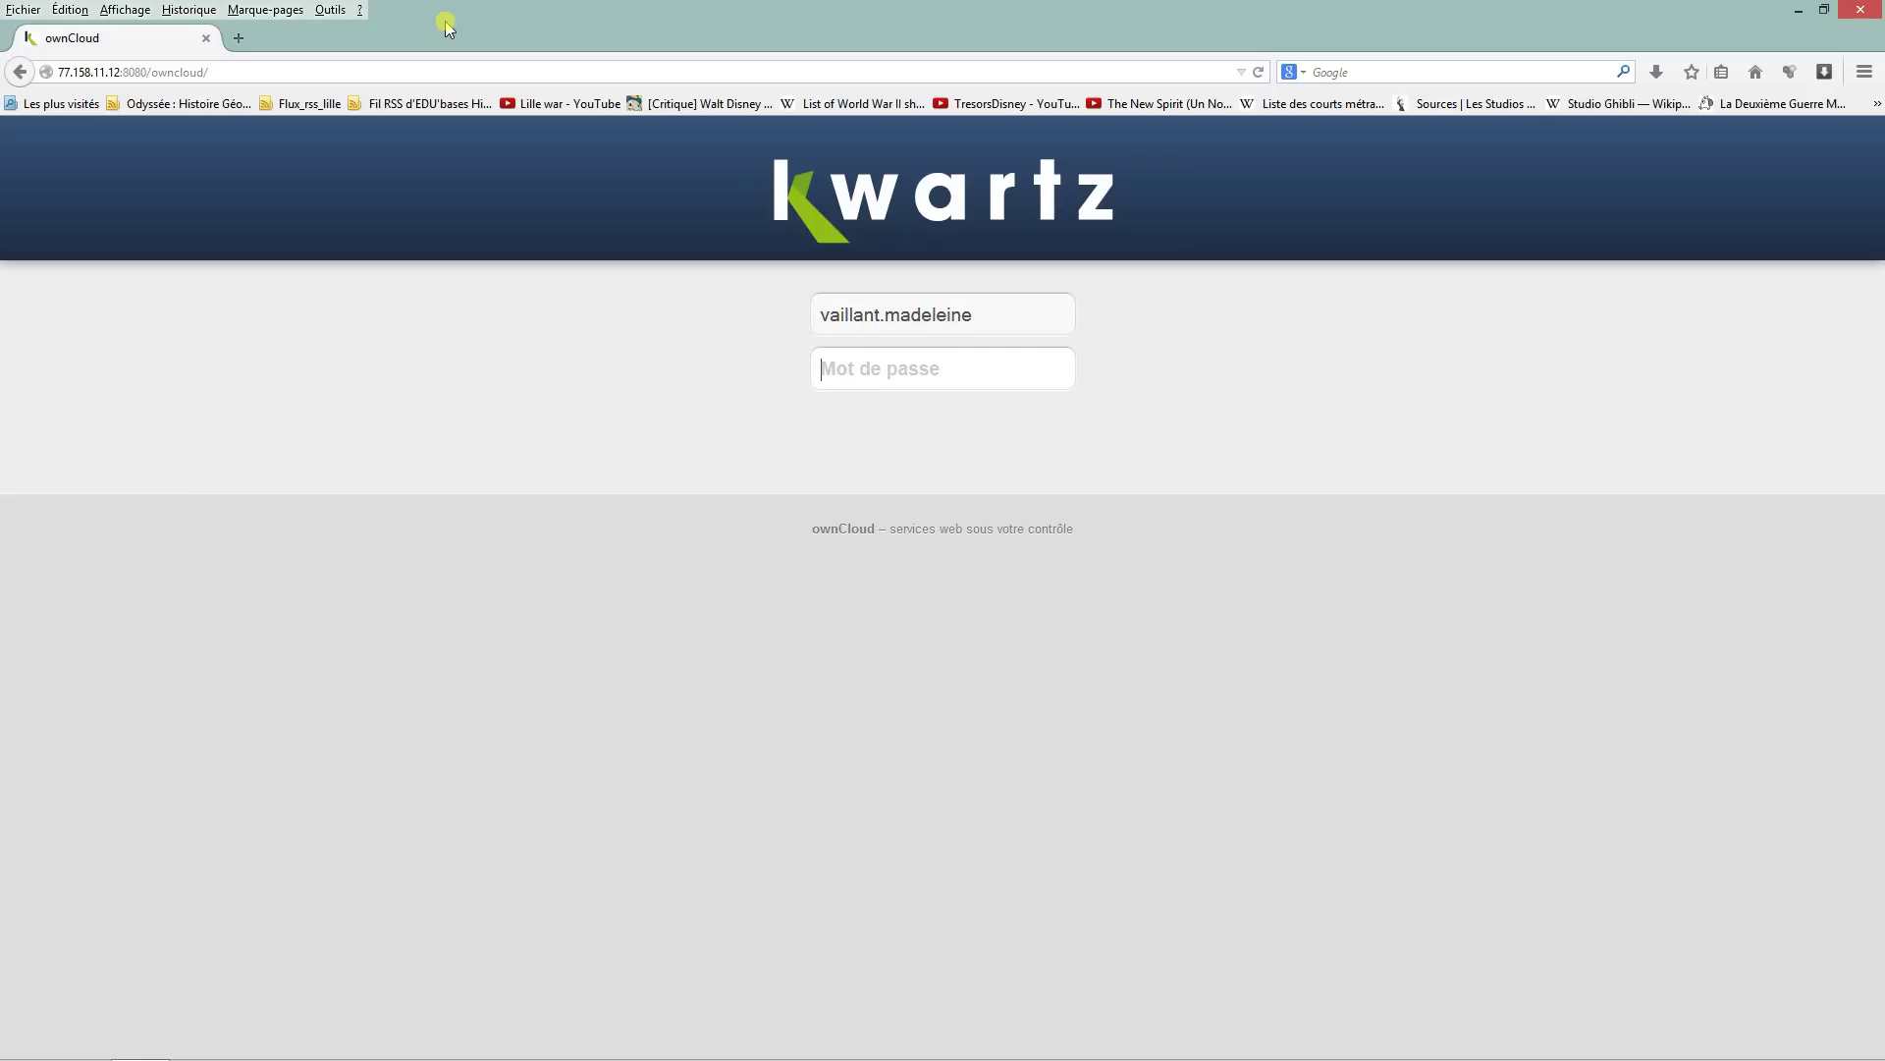
type("•••••••")
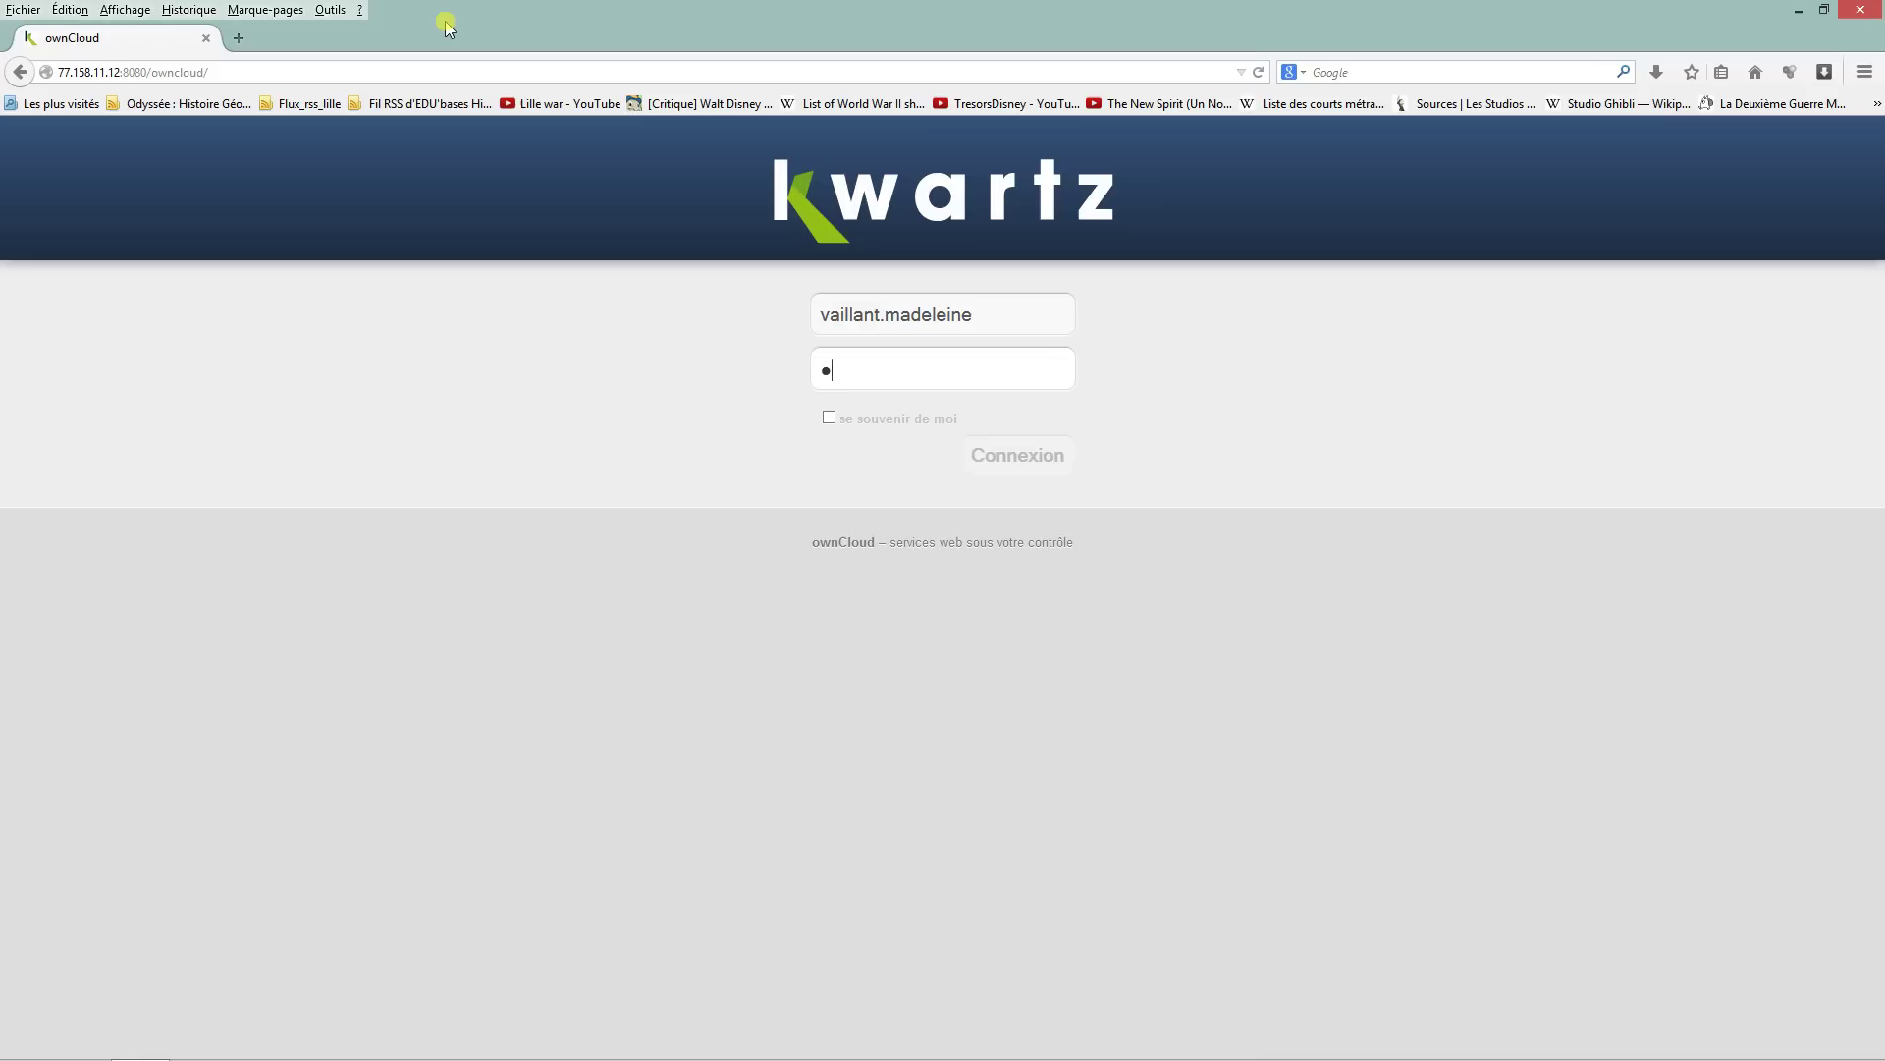
type("•")
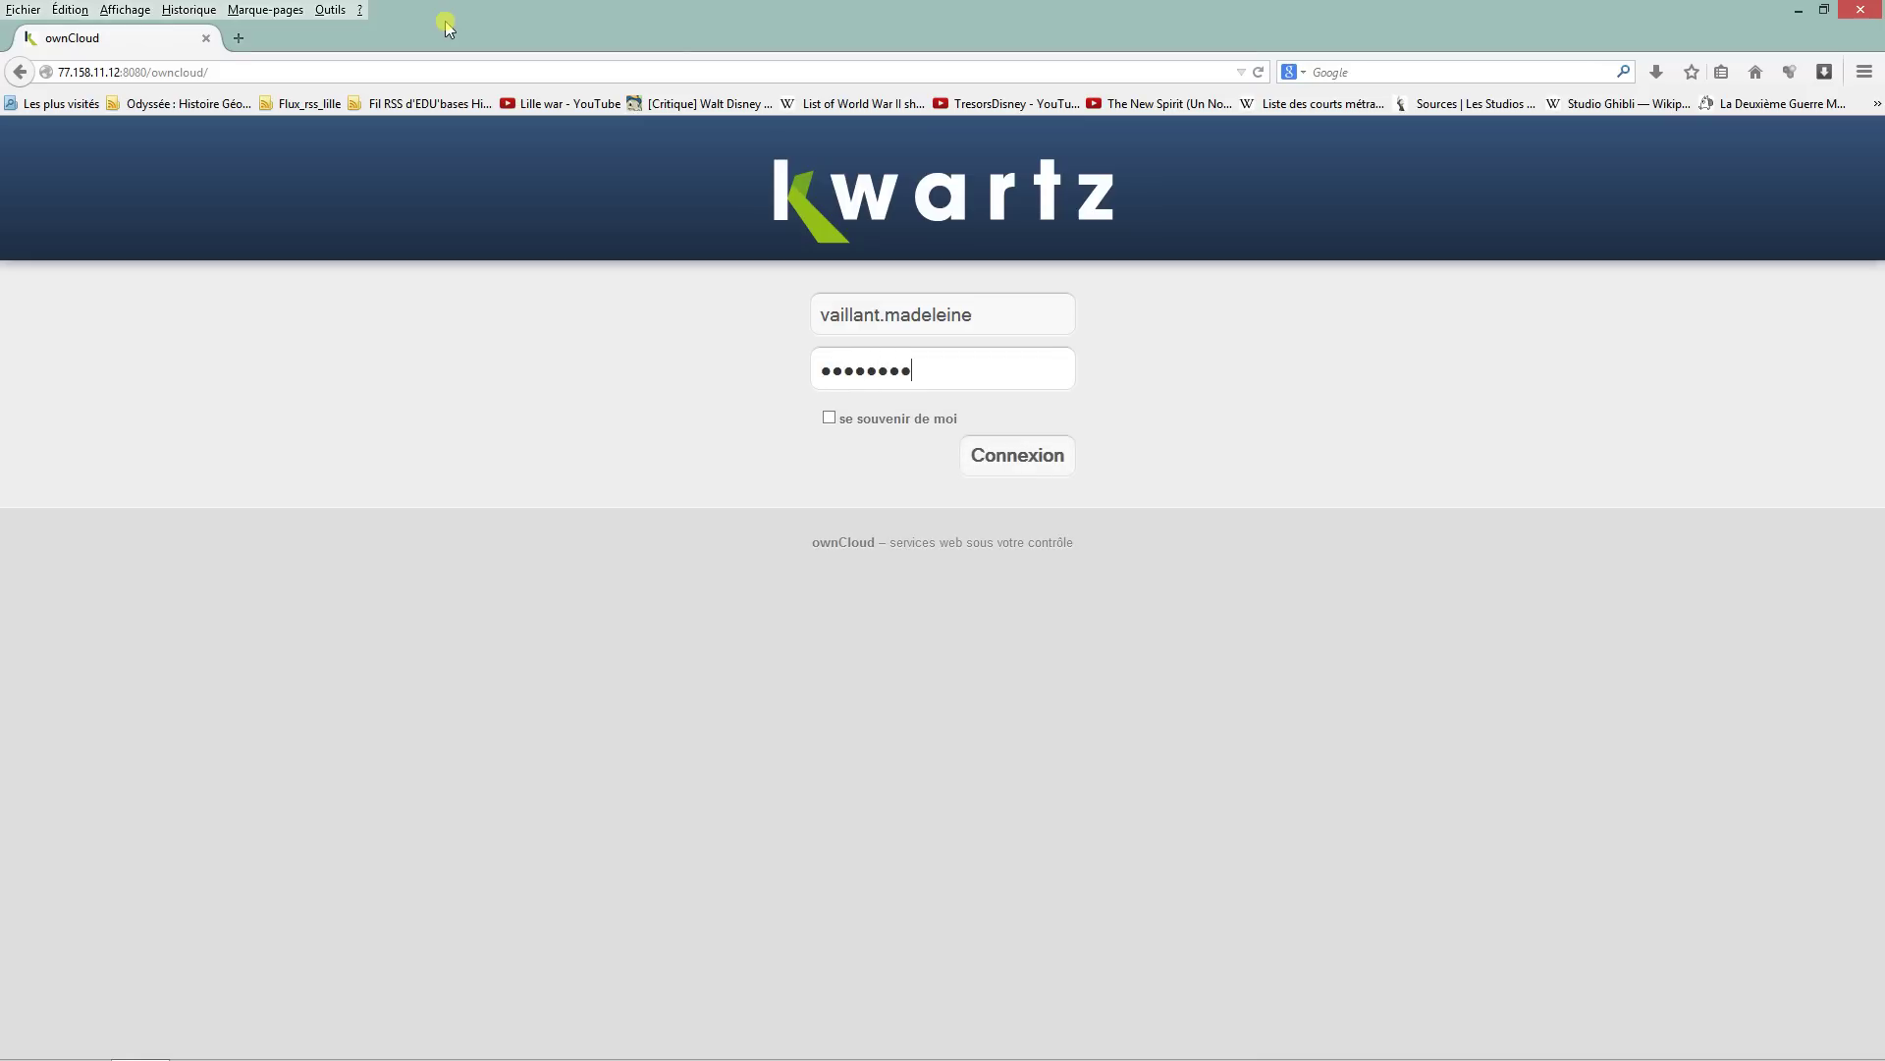
Step: Sign in with Connexion, then browse into Home and then the Travail folder
left_click(994, 465)
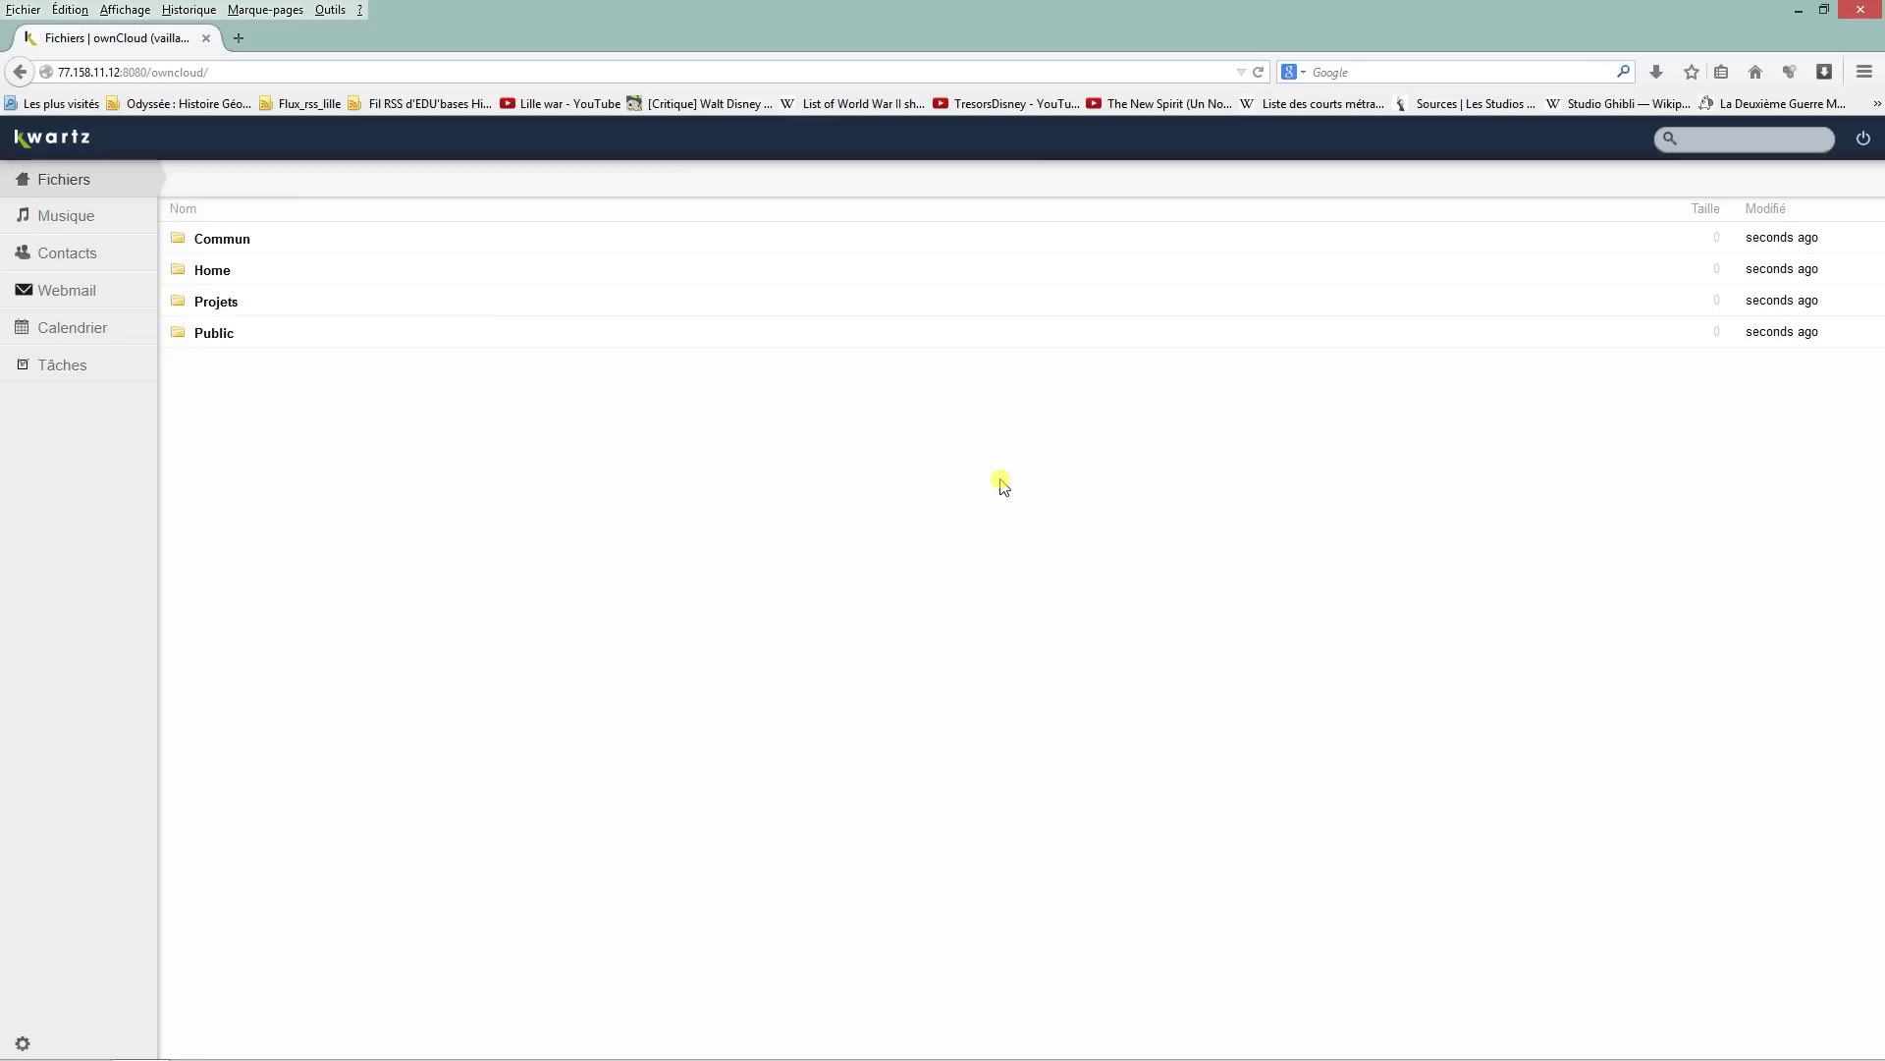
left_click(212, 273)
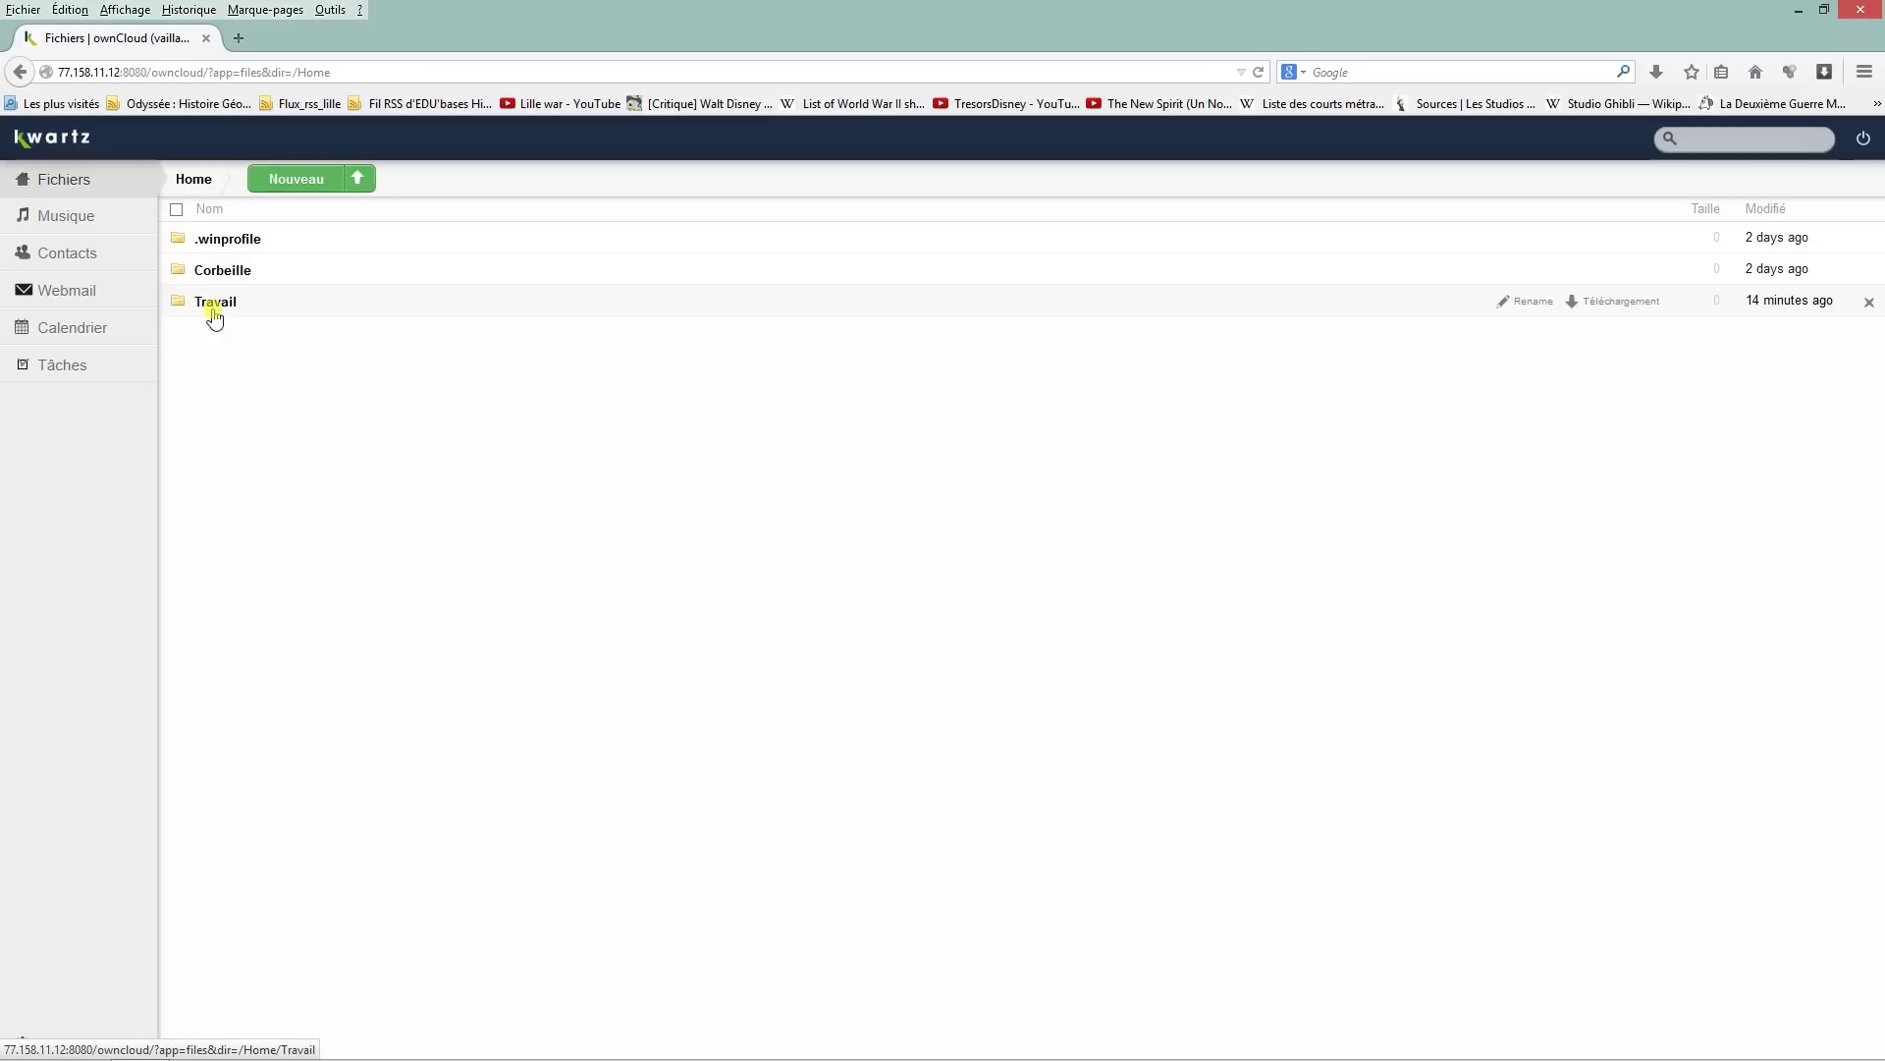
left_click(214, 306)
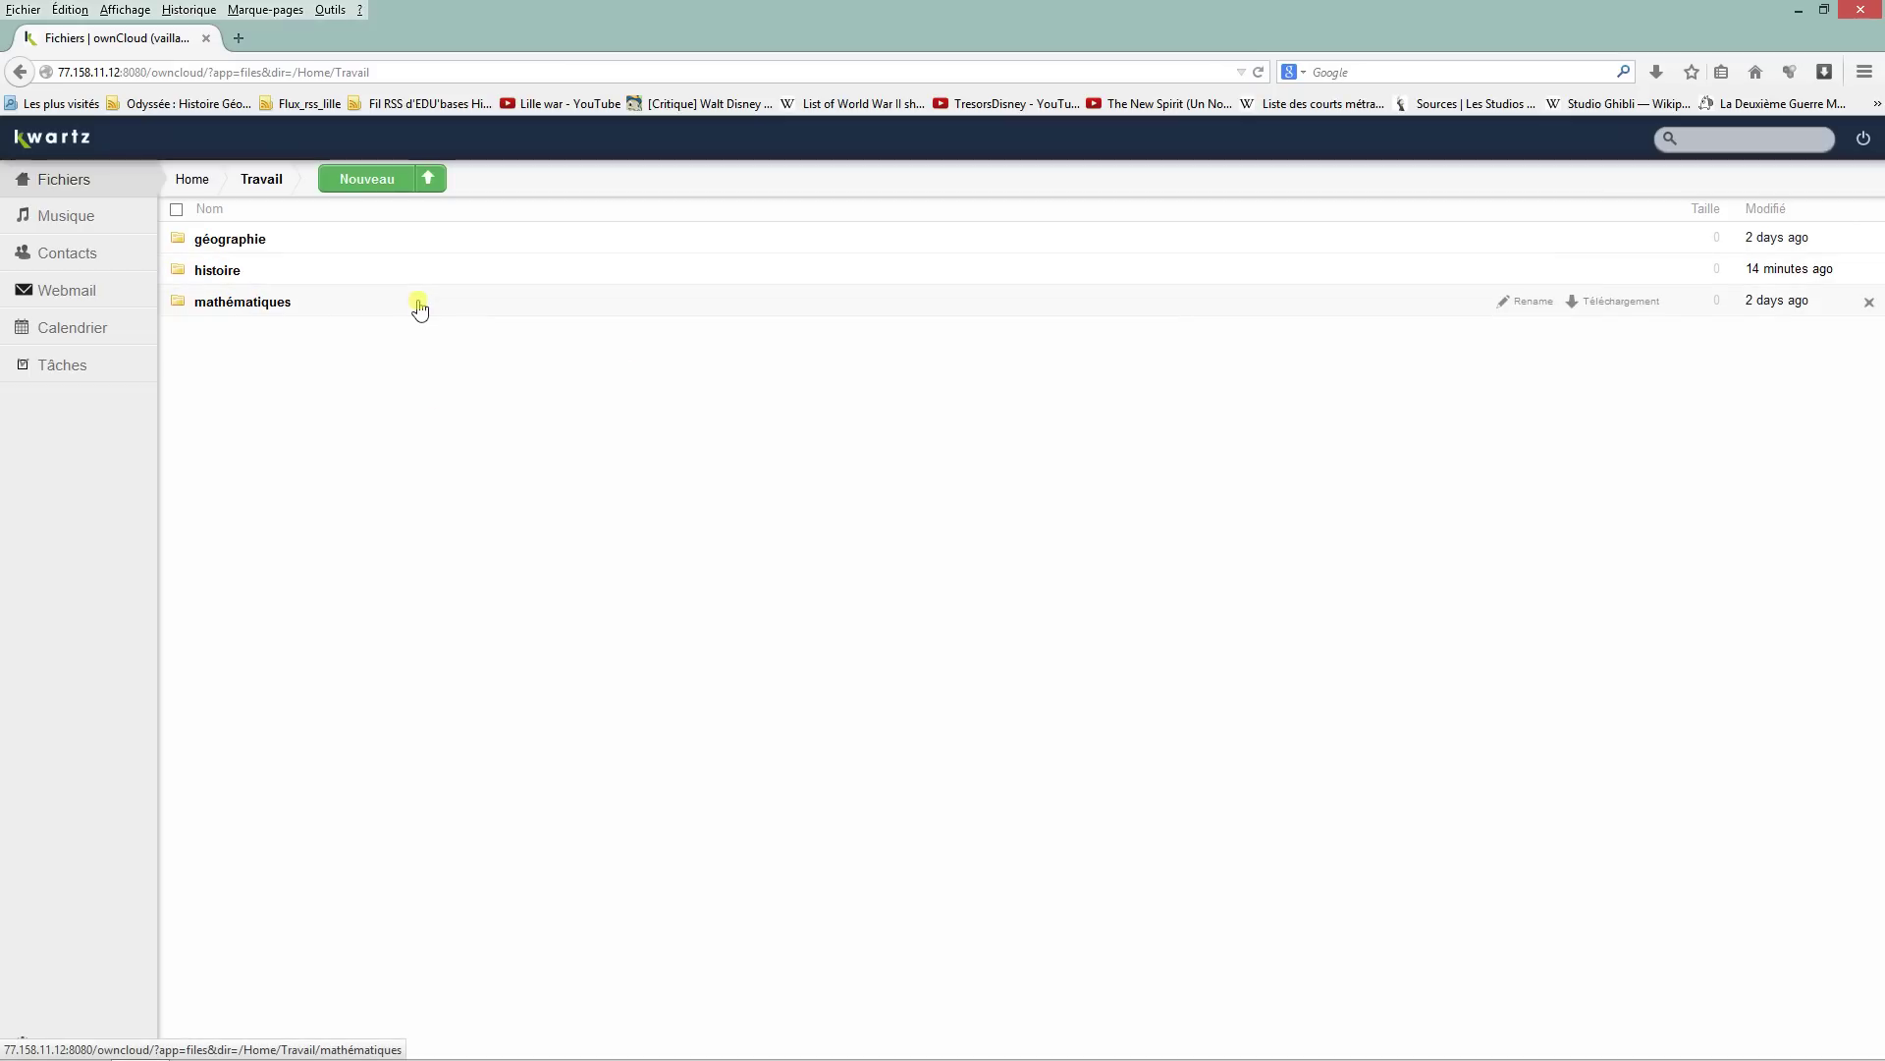
Step: Create the folders 'français' and 'arts plastiques' via Nouveau > Dossier in Travail
left_click(392, 189)
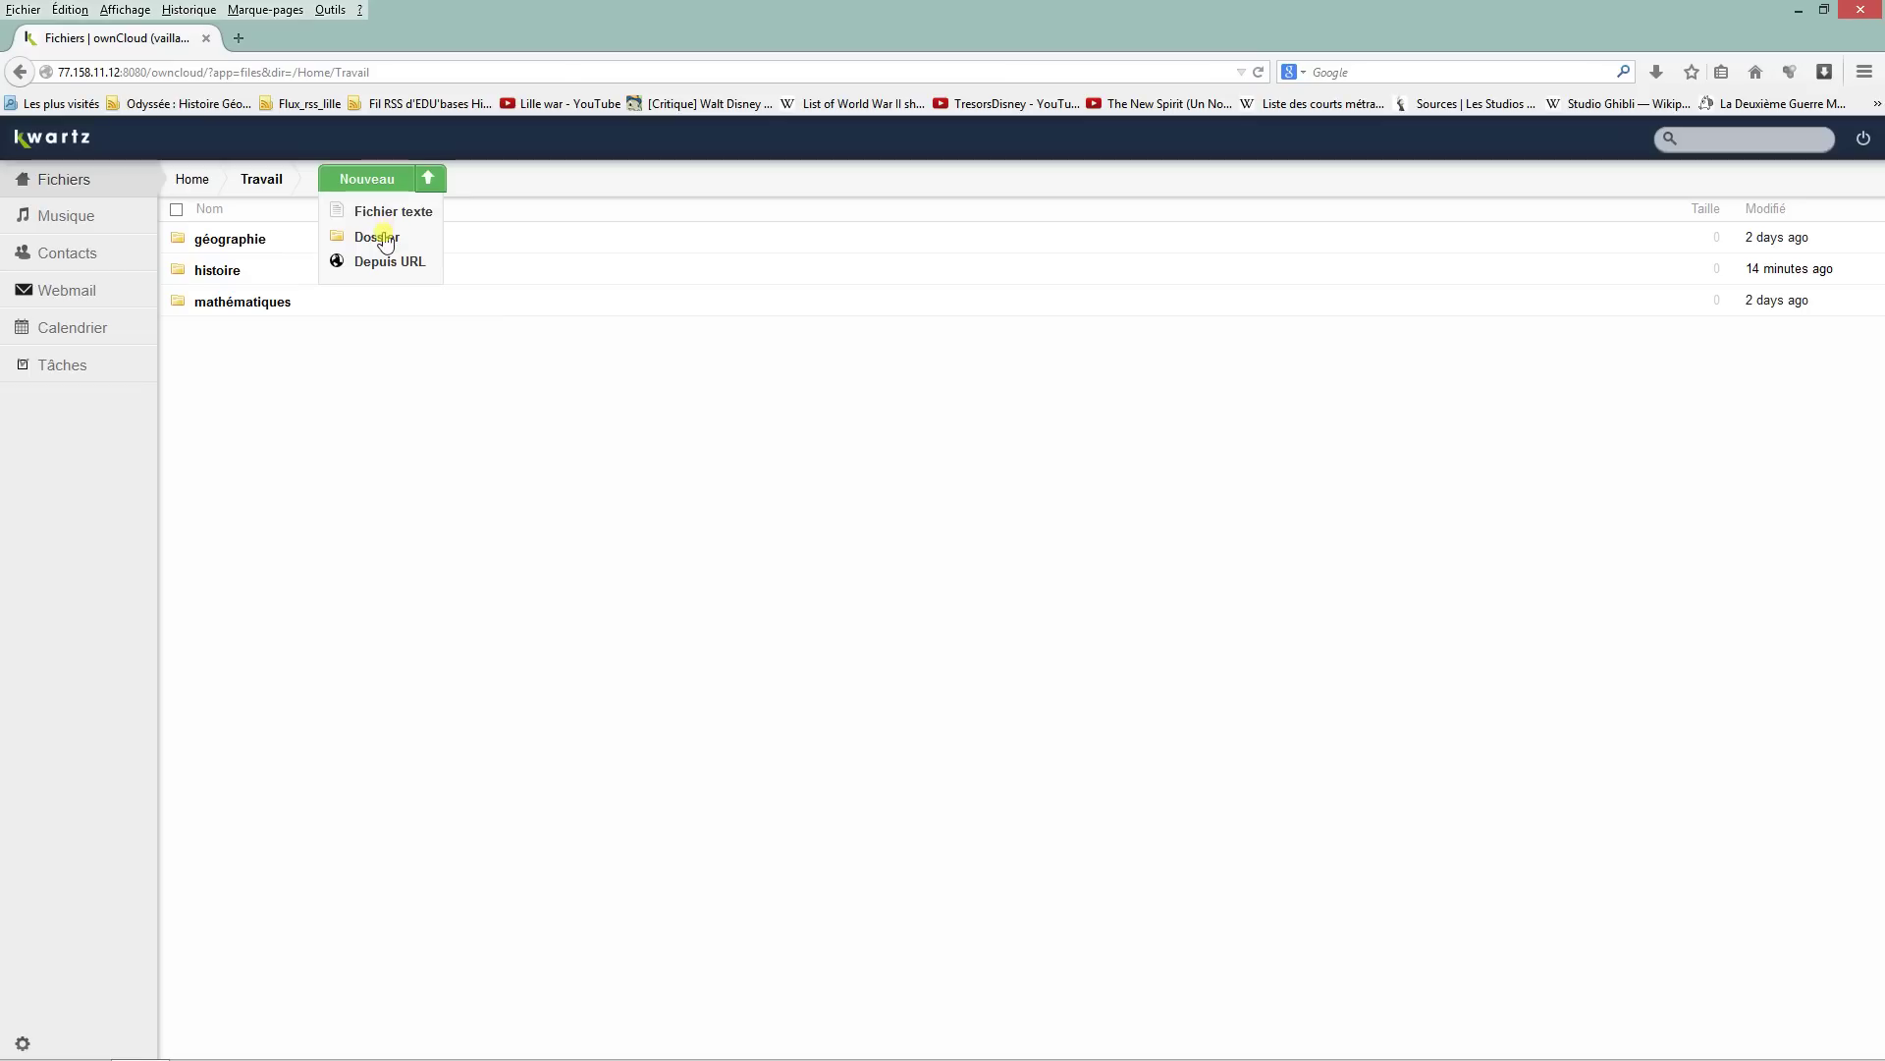
left_click(384, 238)
type("français")
key("Return")
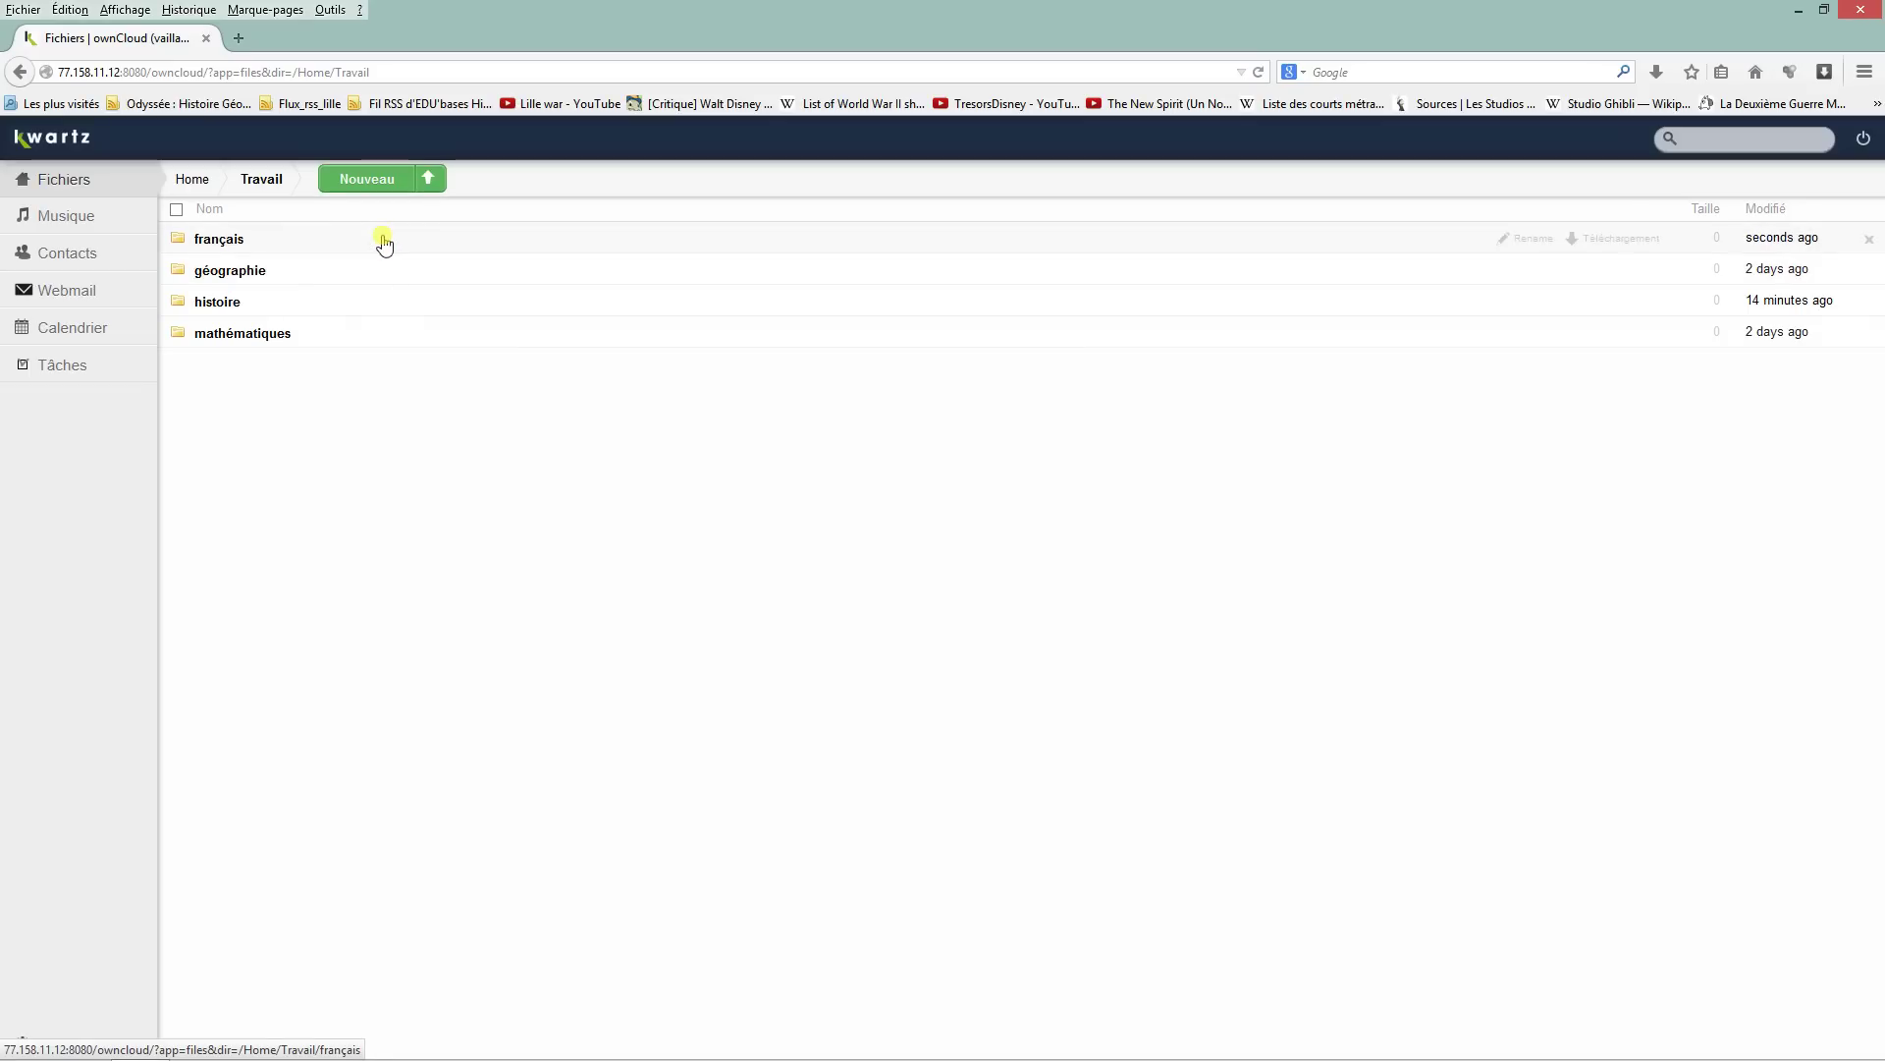
left_click(382, 192)
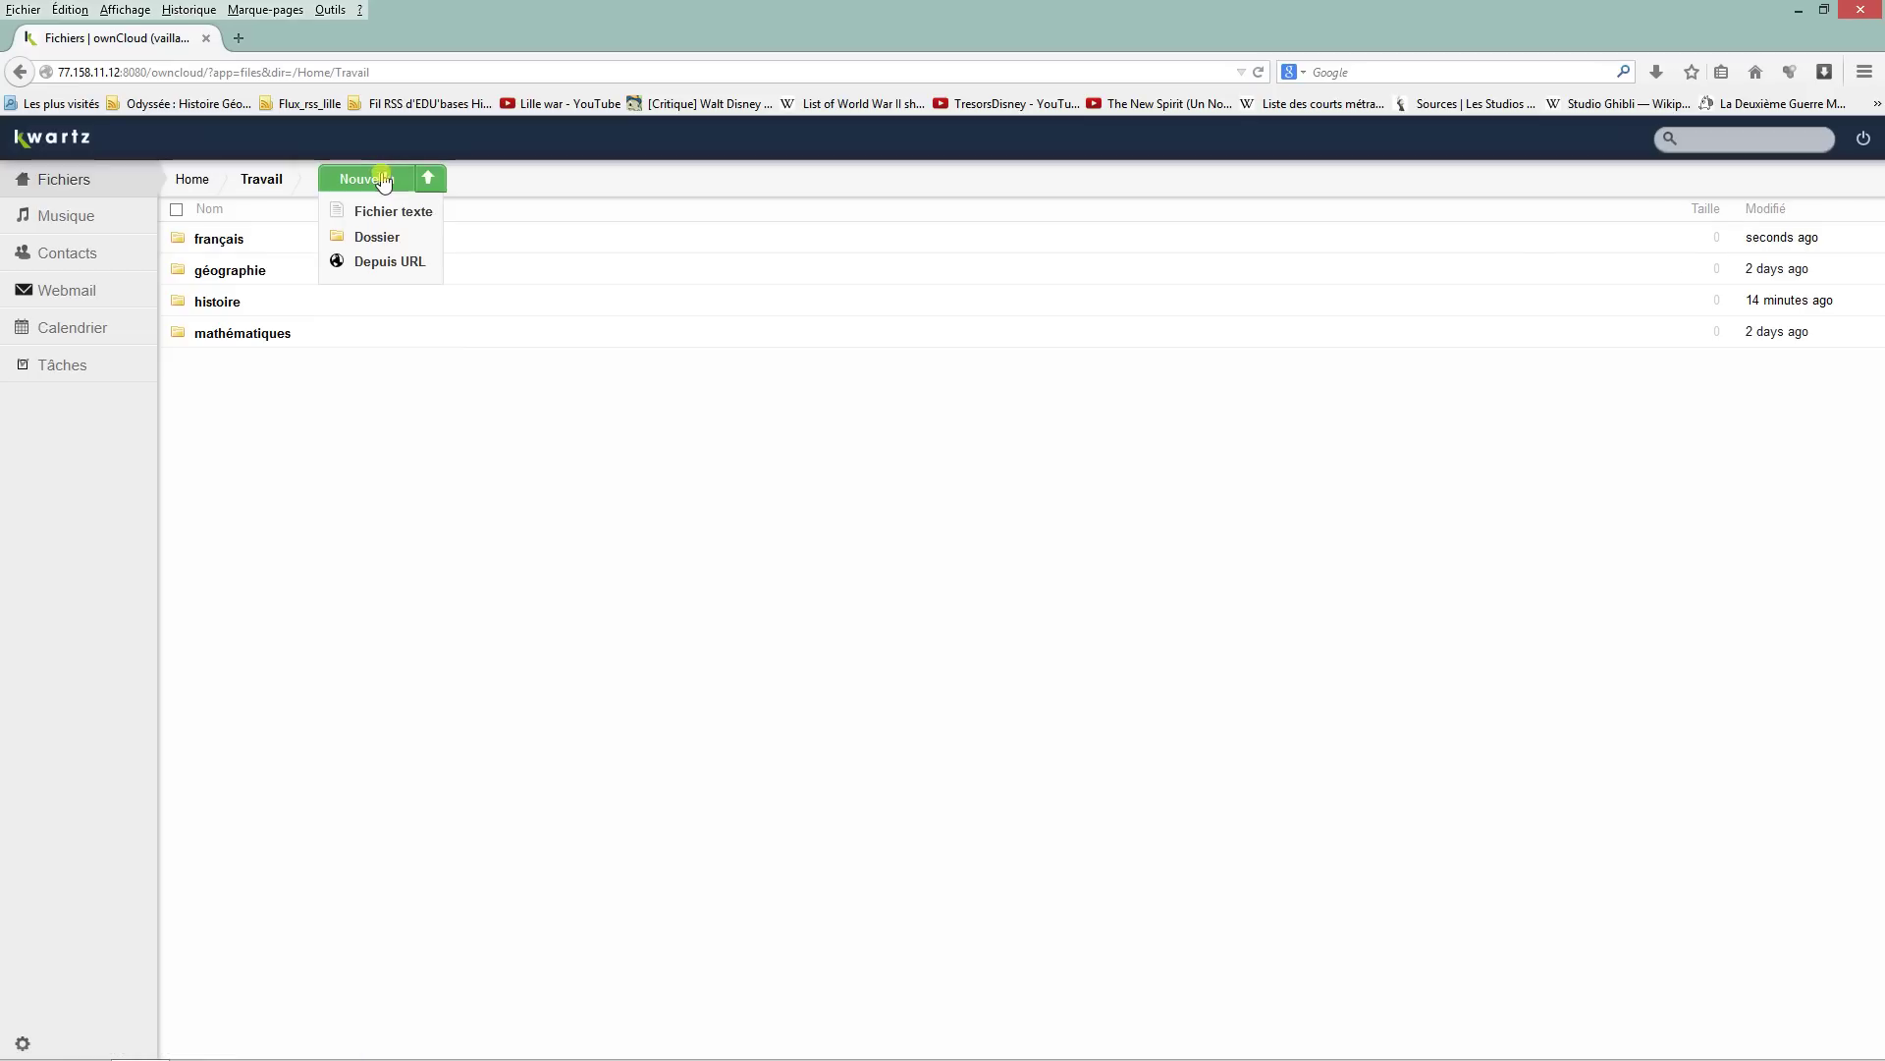
left_click(386, 243)
type("arts plastiques")
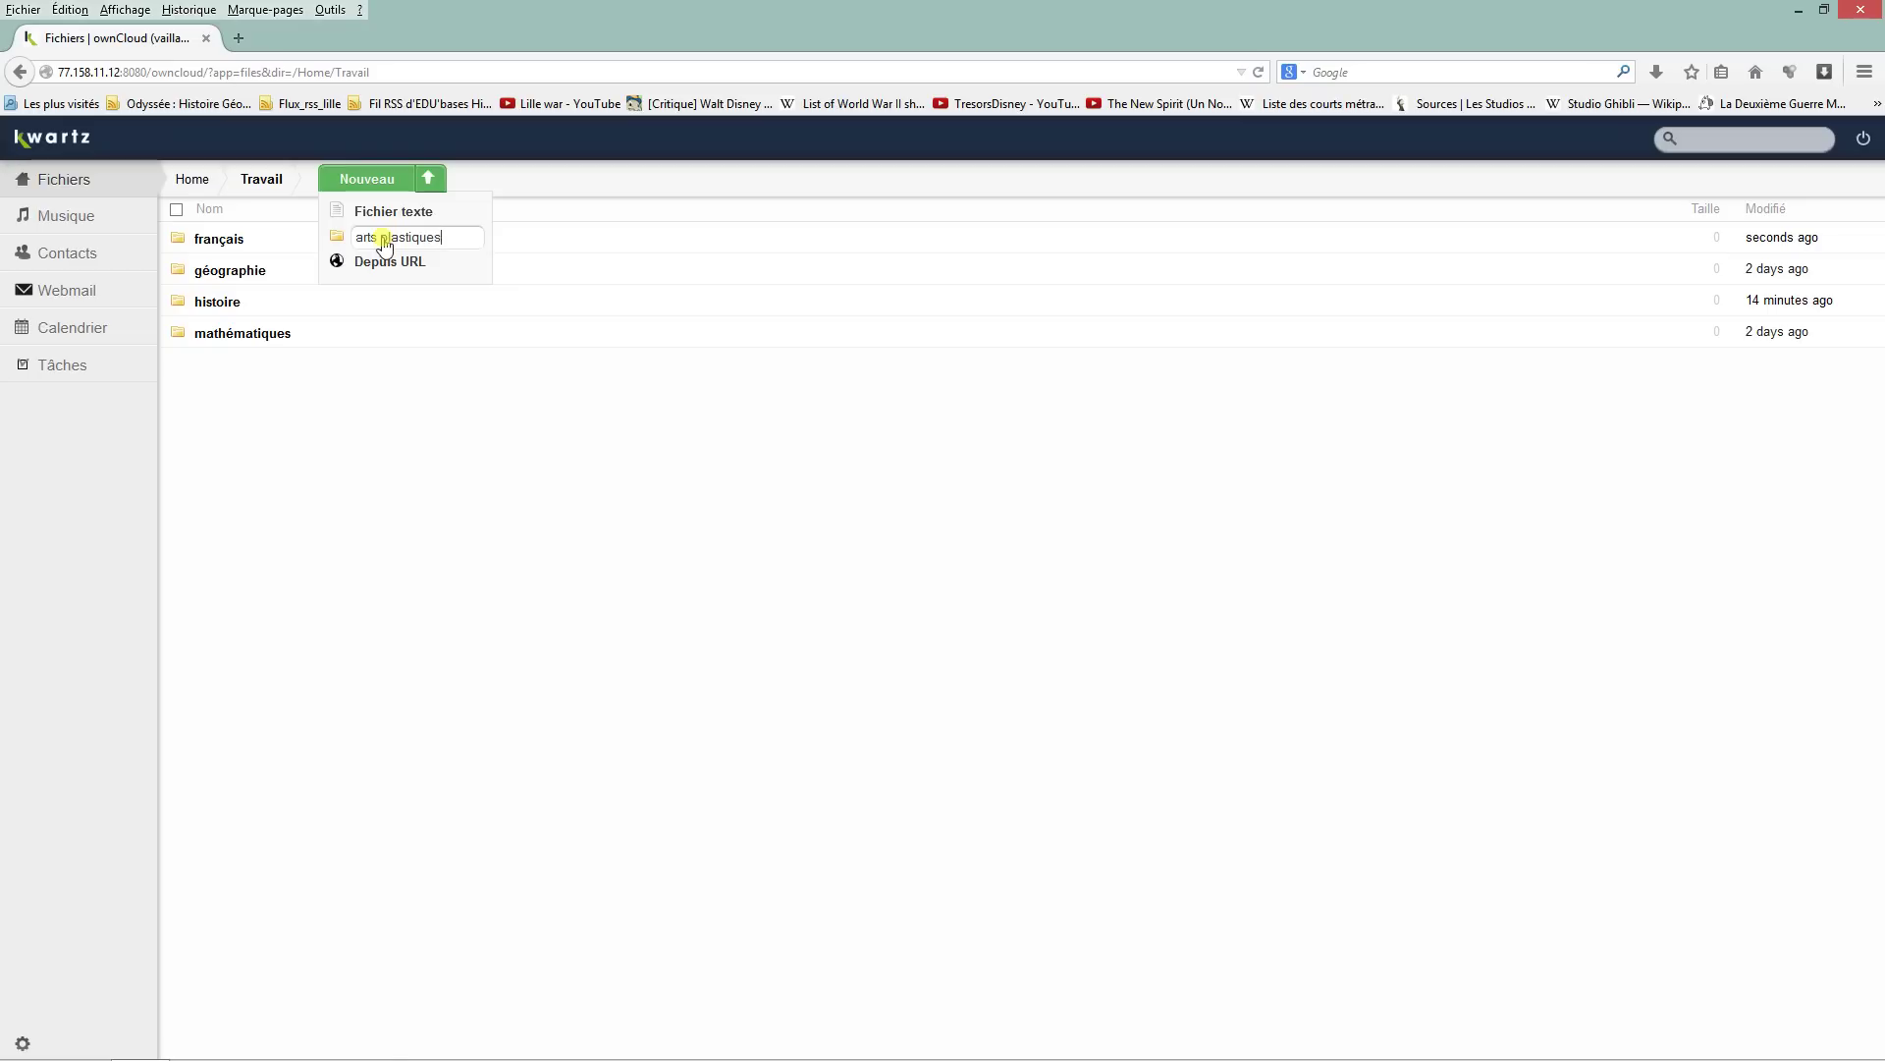
key("Return")
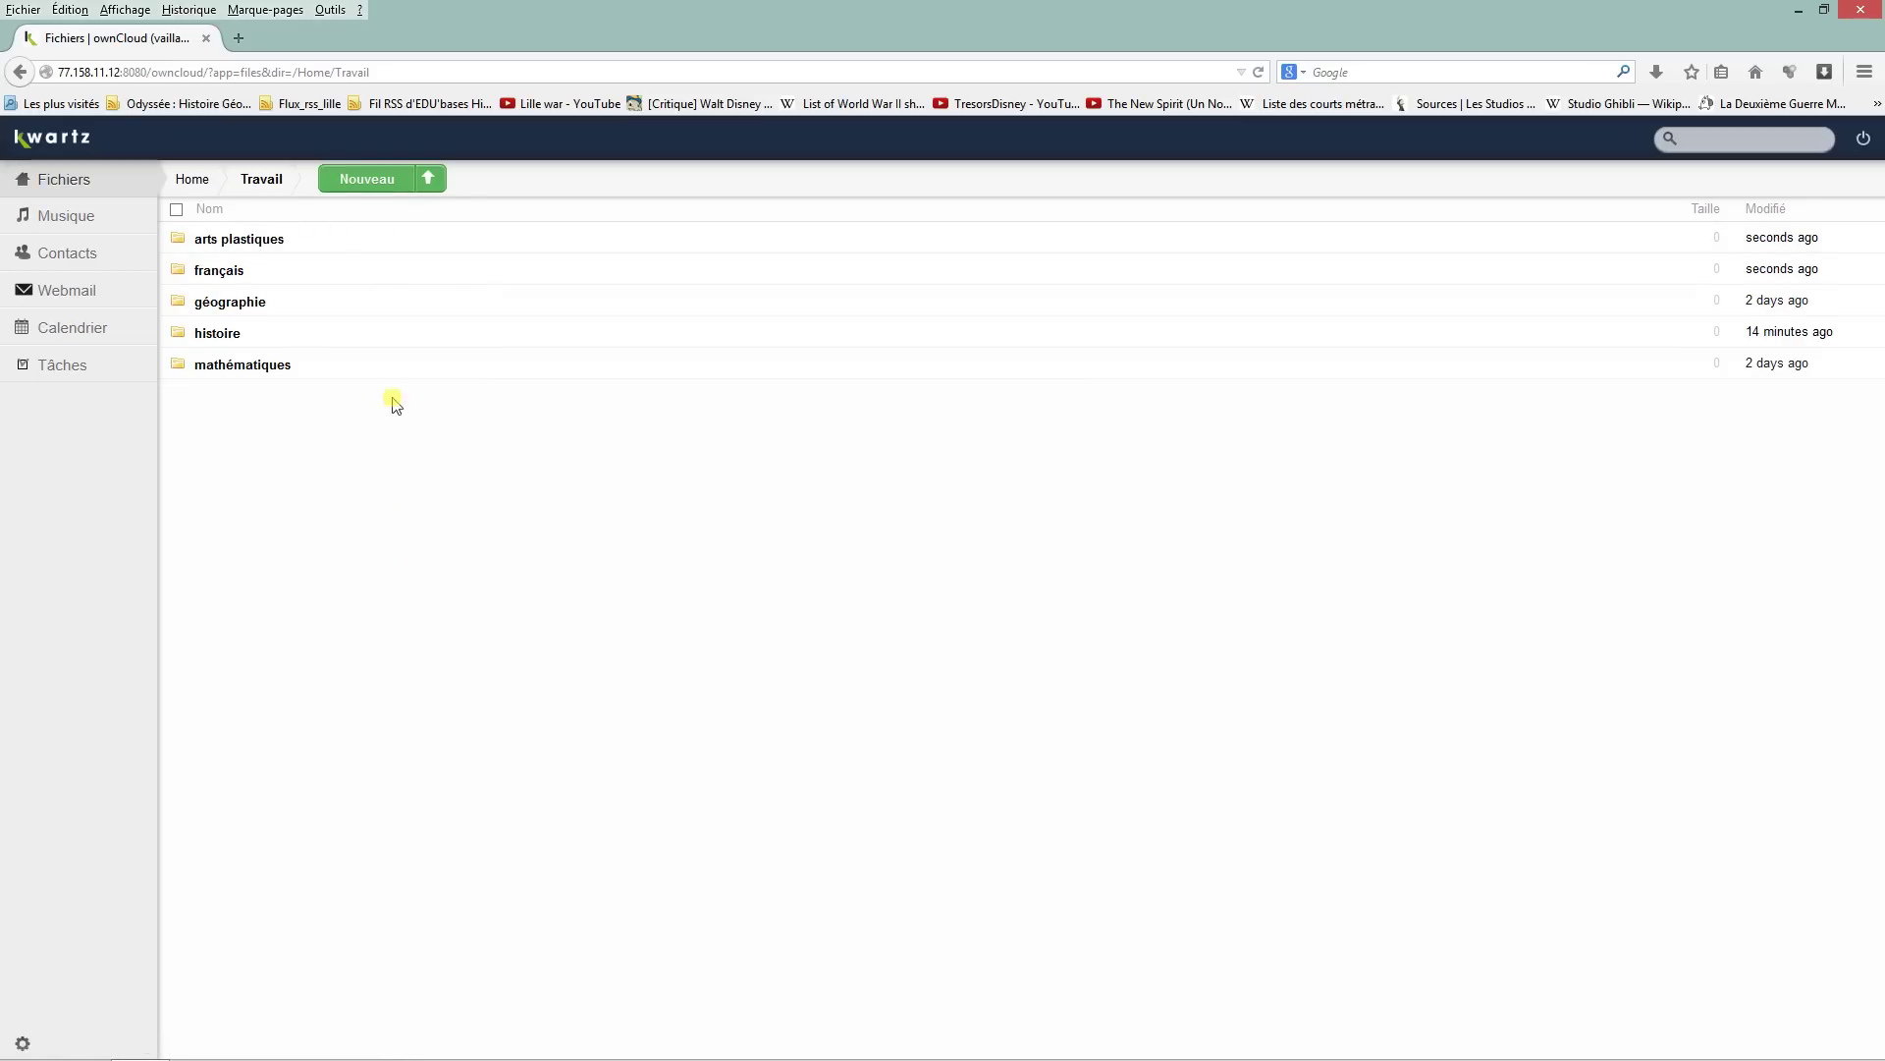
left_click(375, 182)
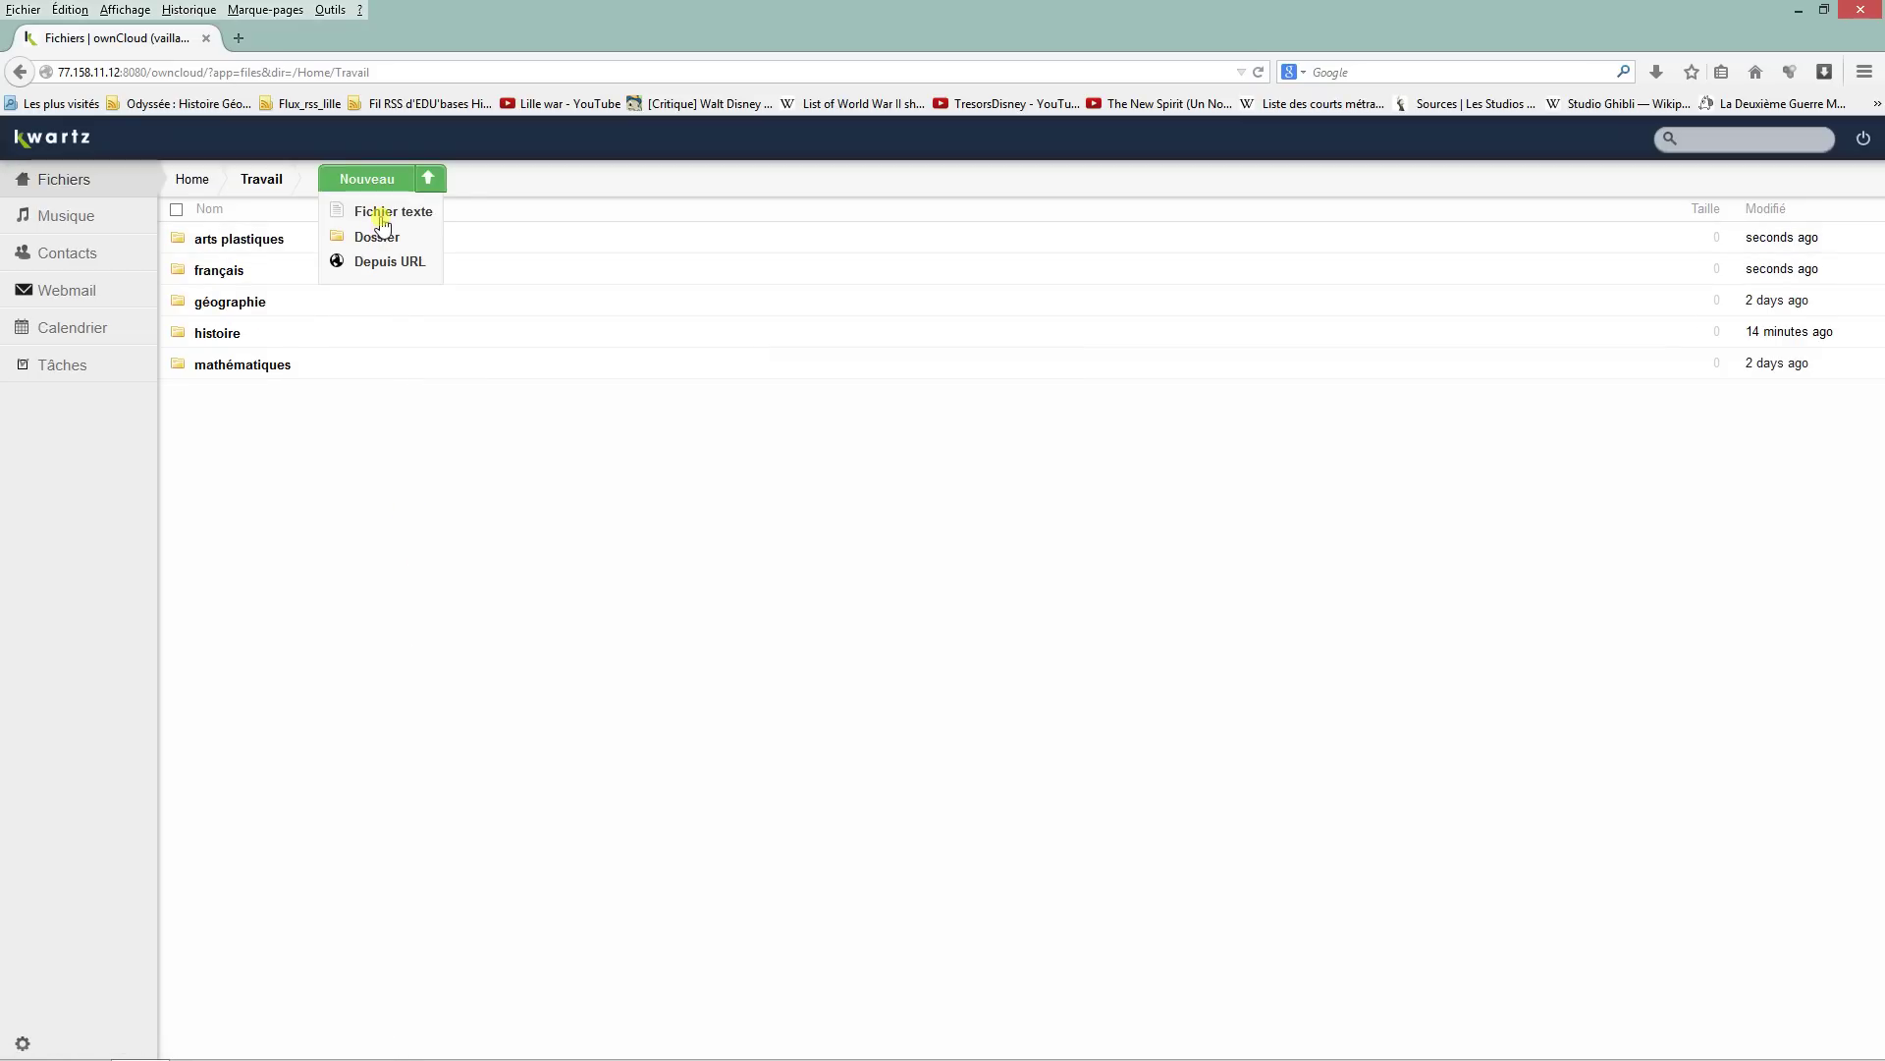
left_click(413, 486)
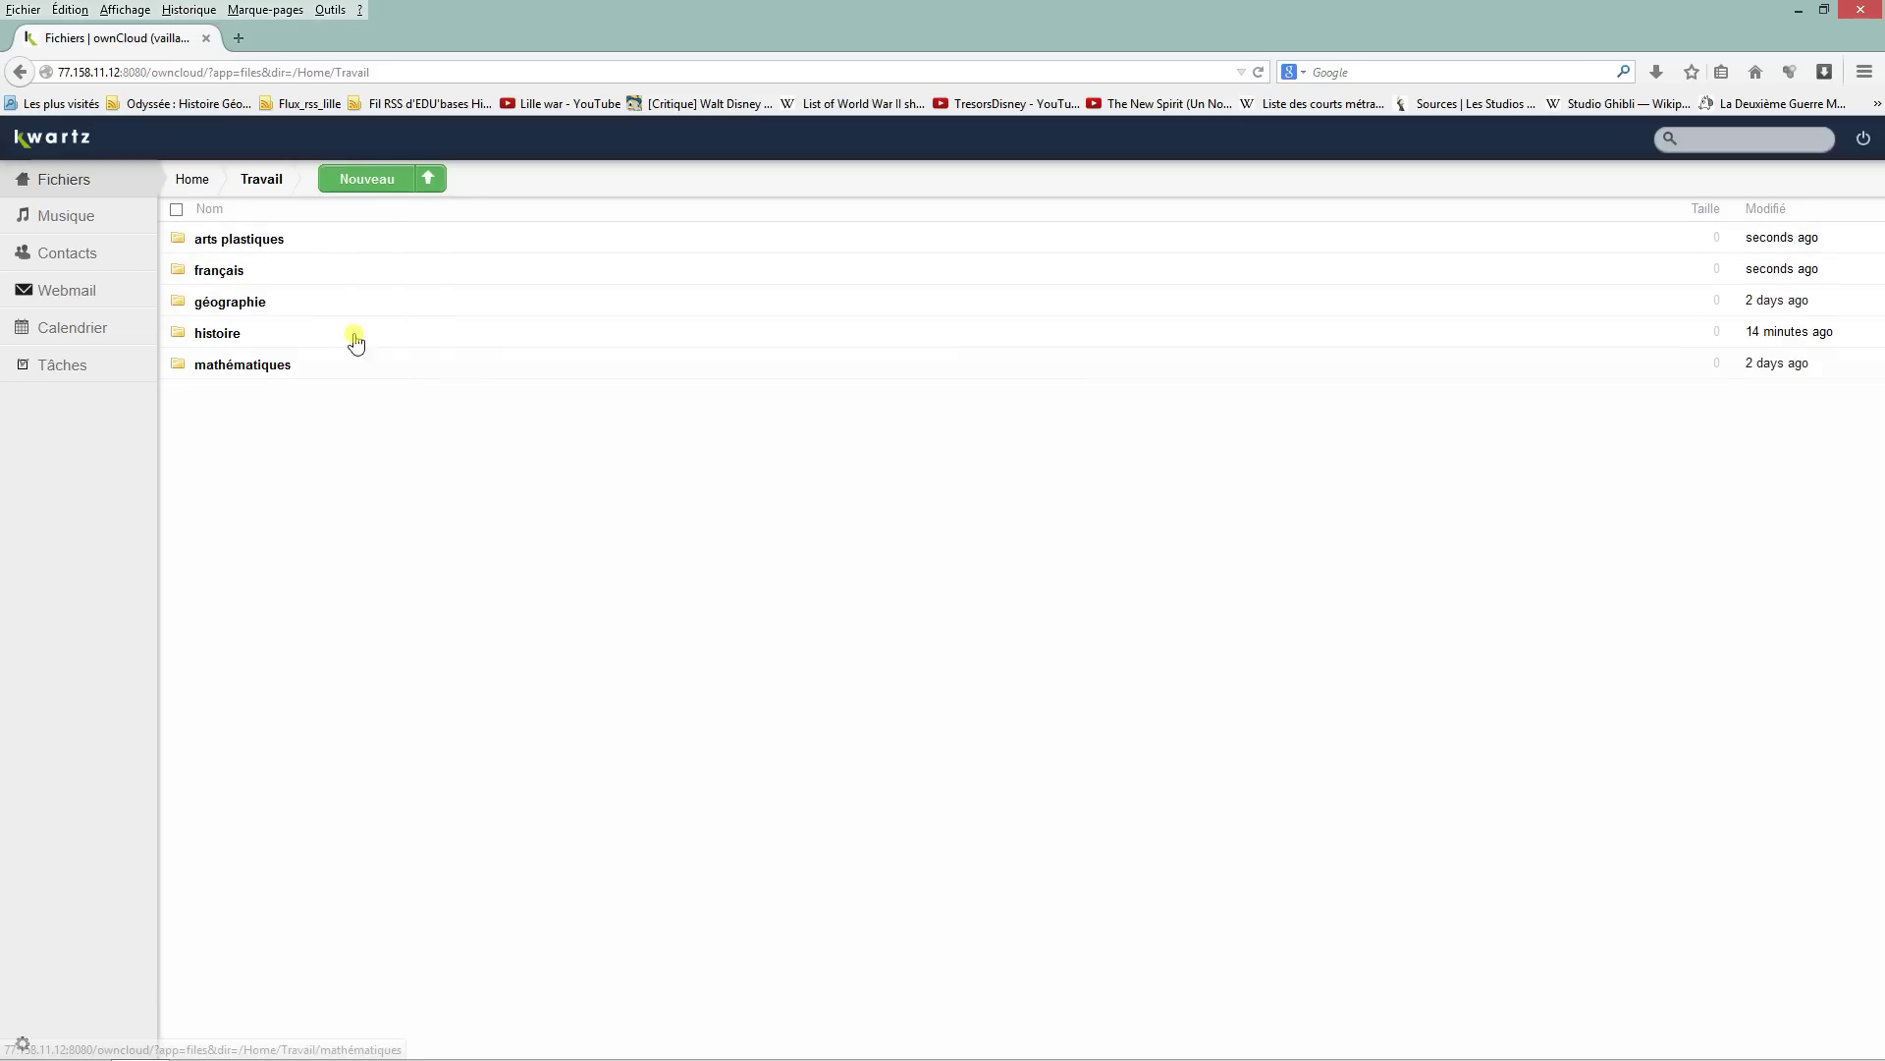
Step: In mathématiques, rename the file DM 12 to 'DM de mathématiques 12'
left_click(243, 371)
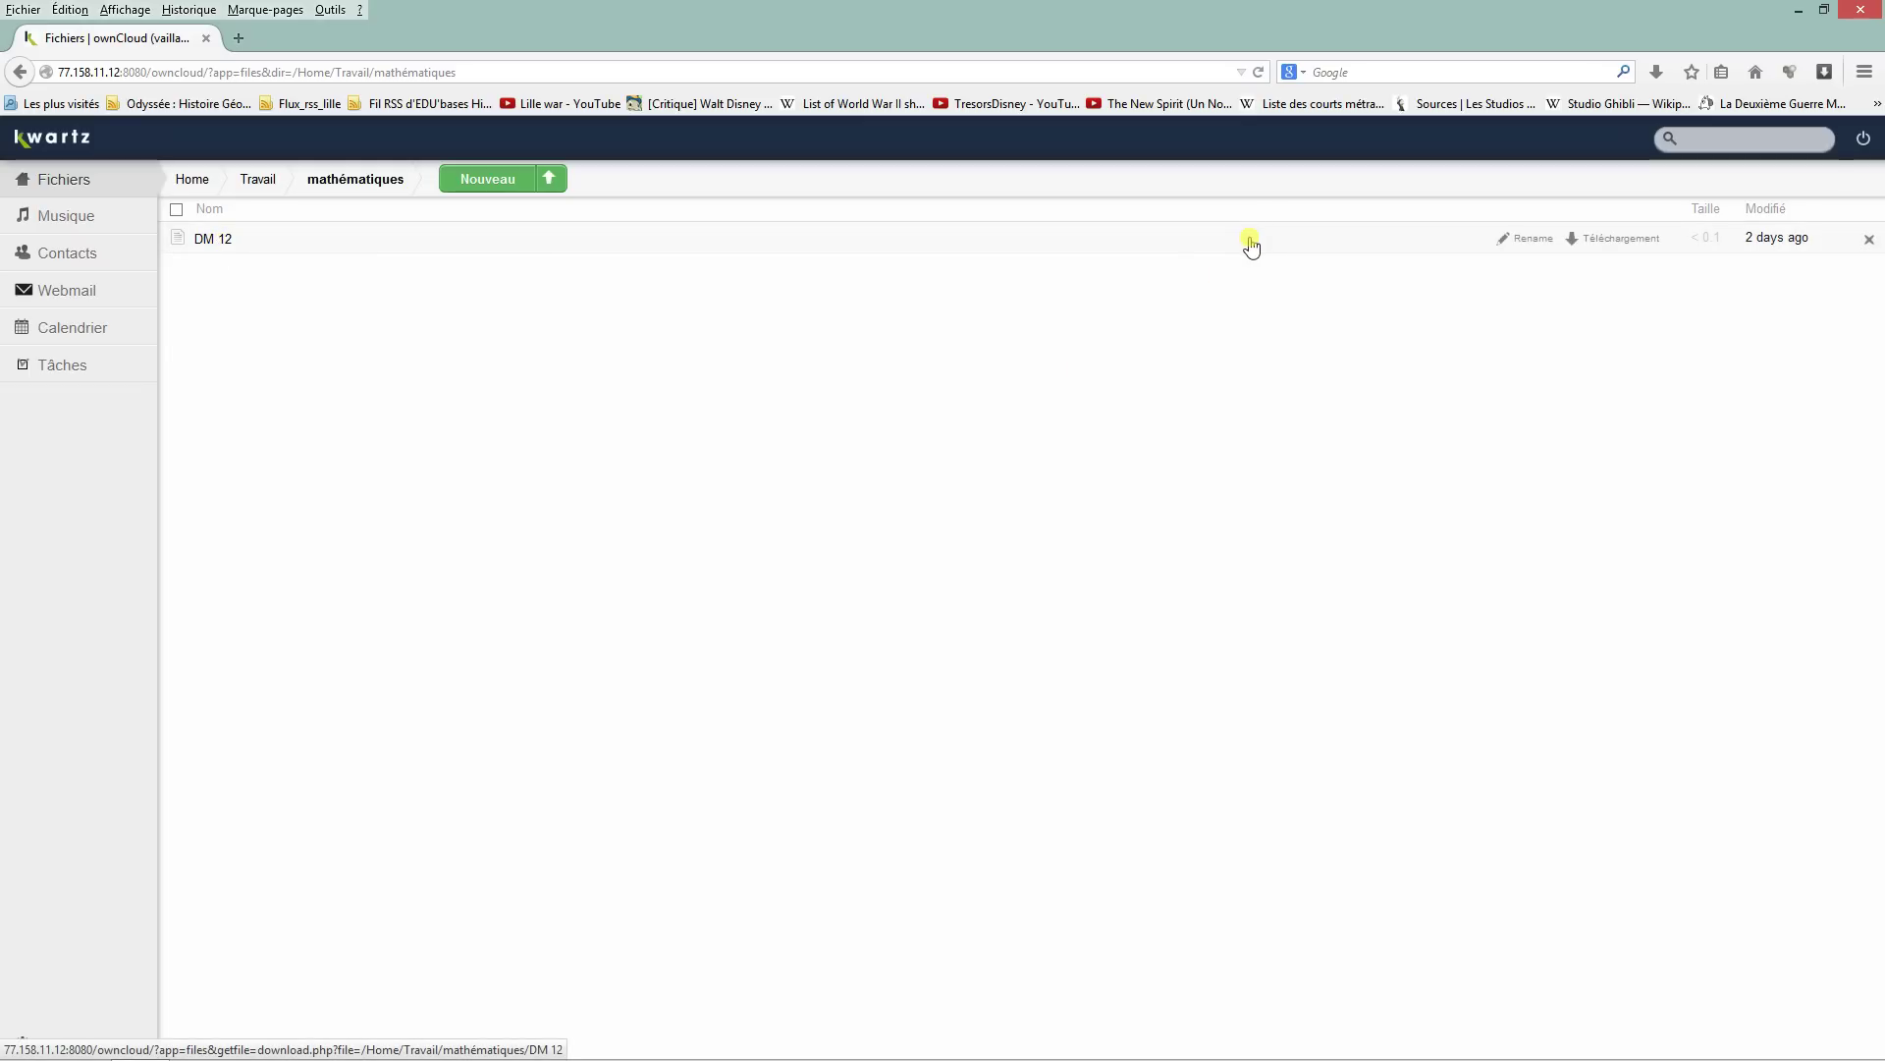
left_click(178, 239)
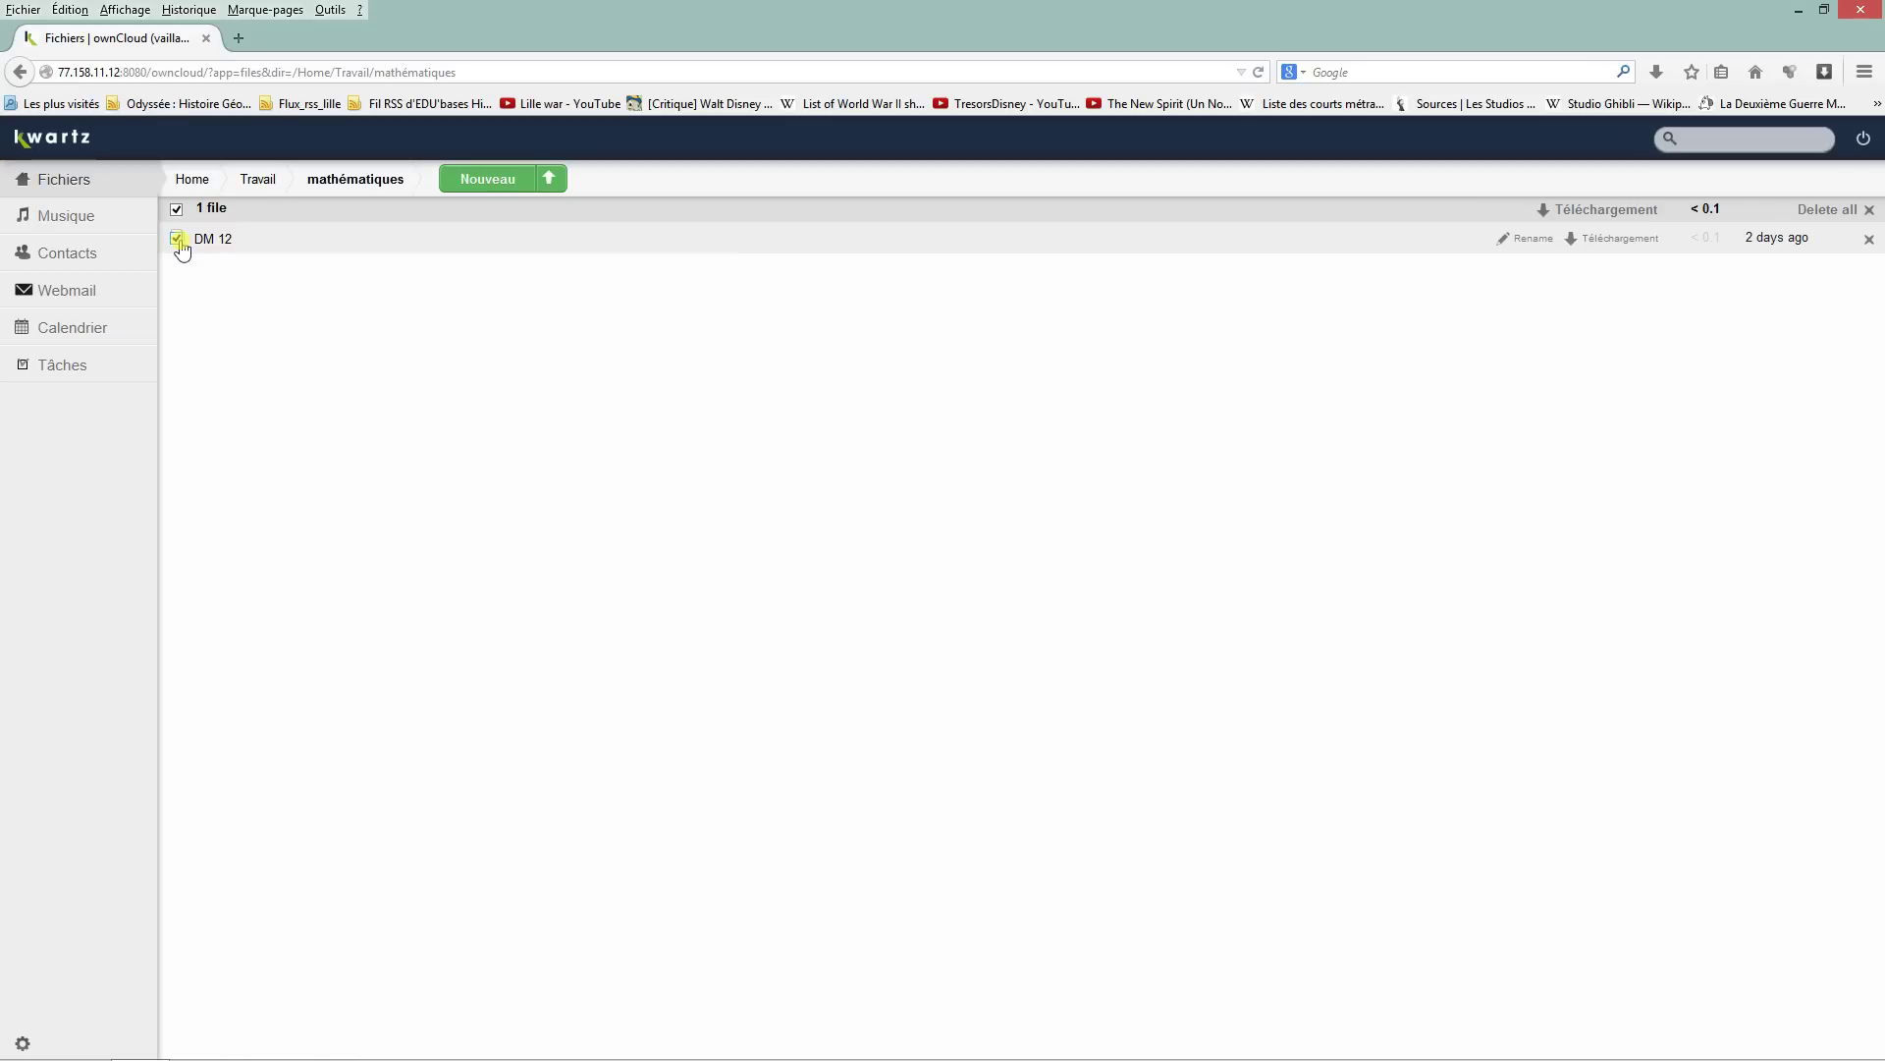
left_click(1524, 244)
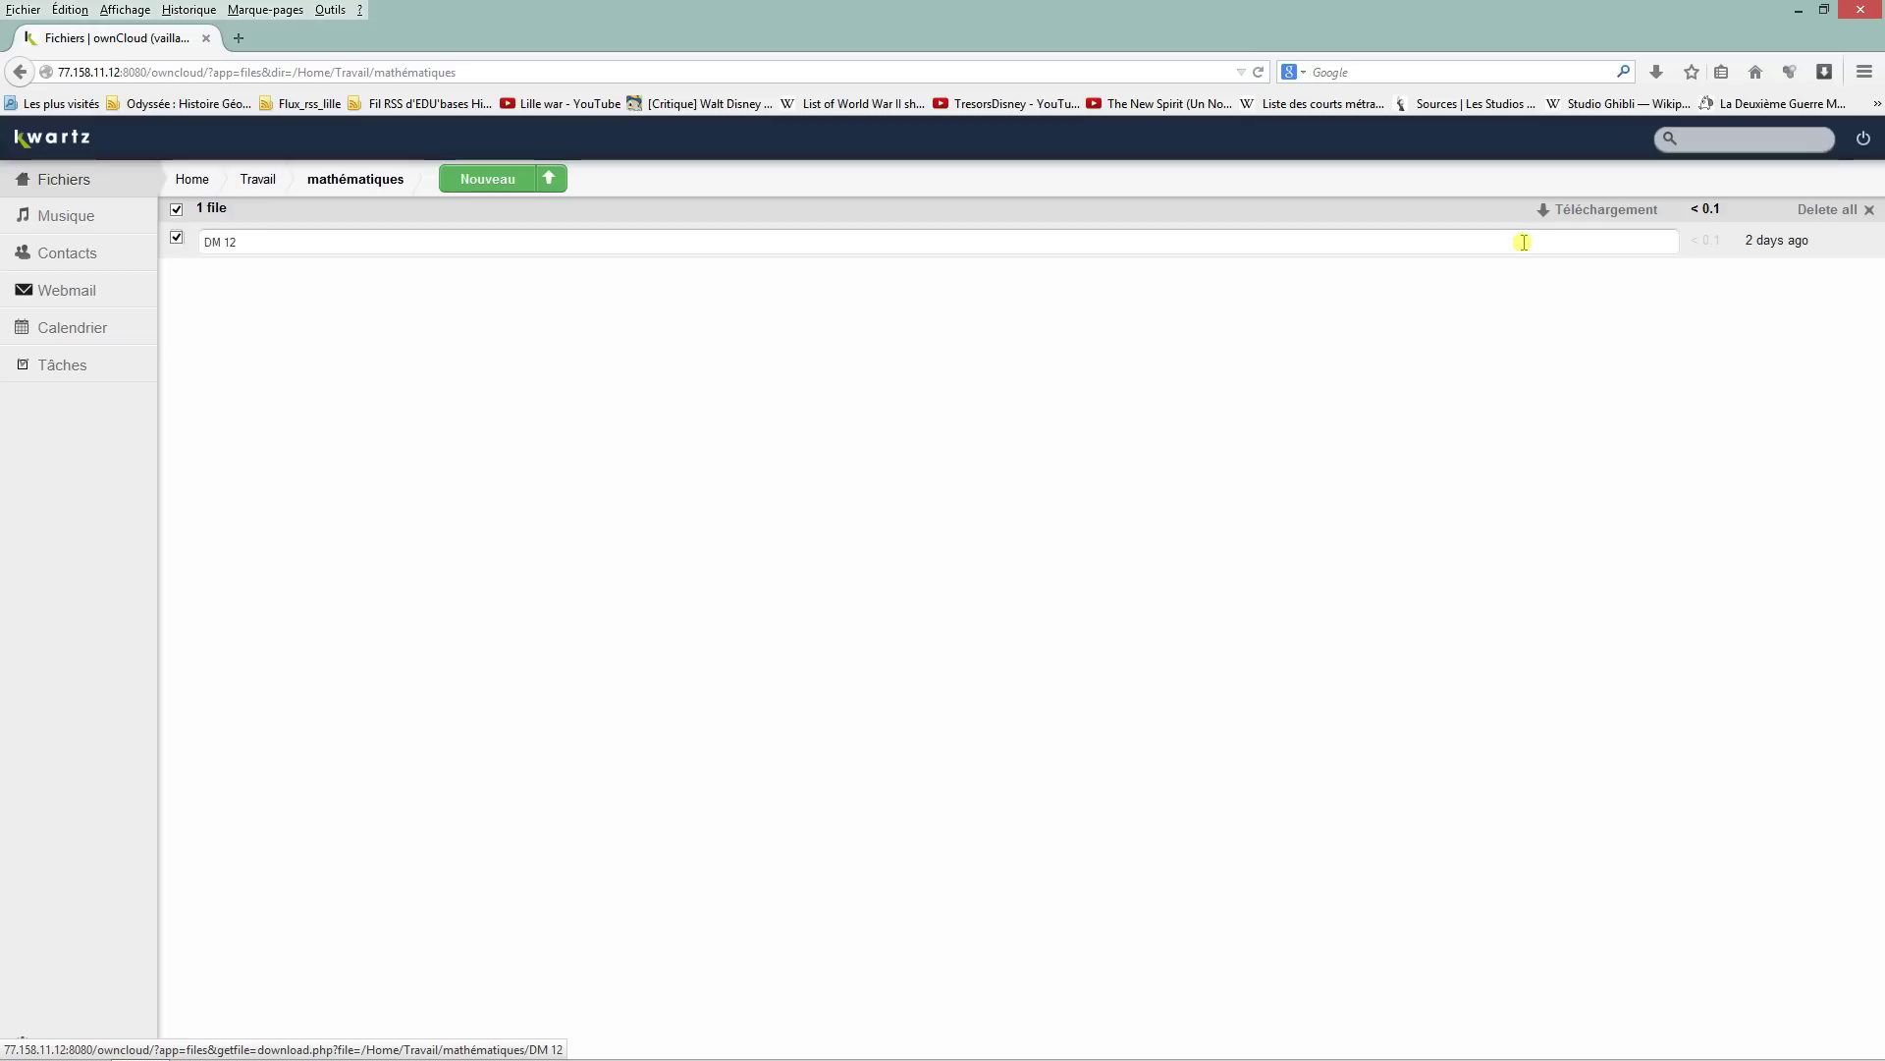
type("de")
type("mathémay")
key("BackSpace")
type("tiques")
key("Return")
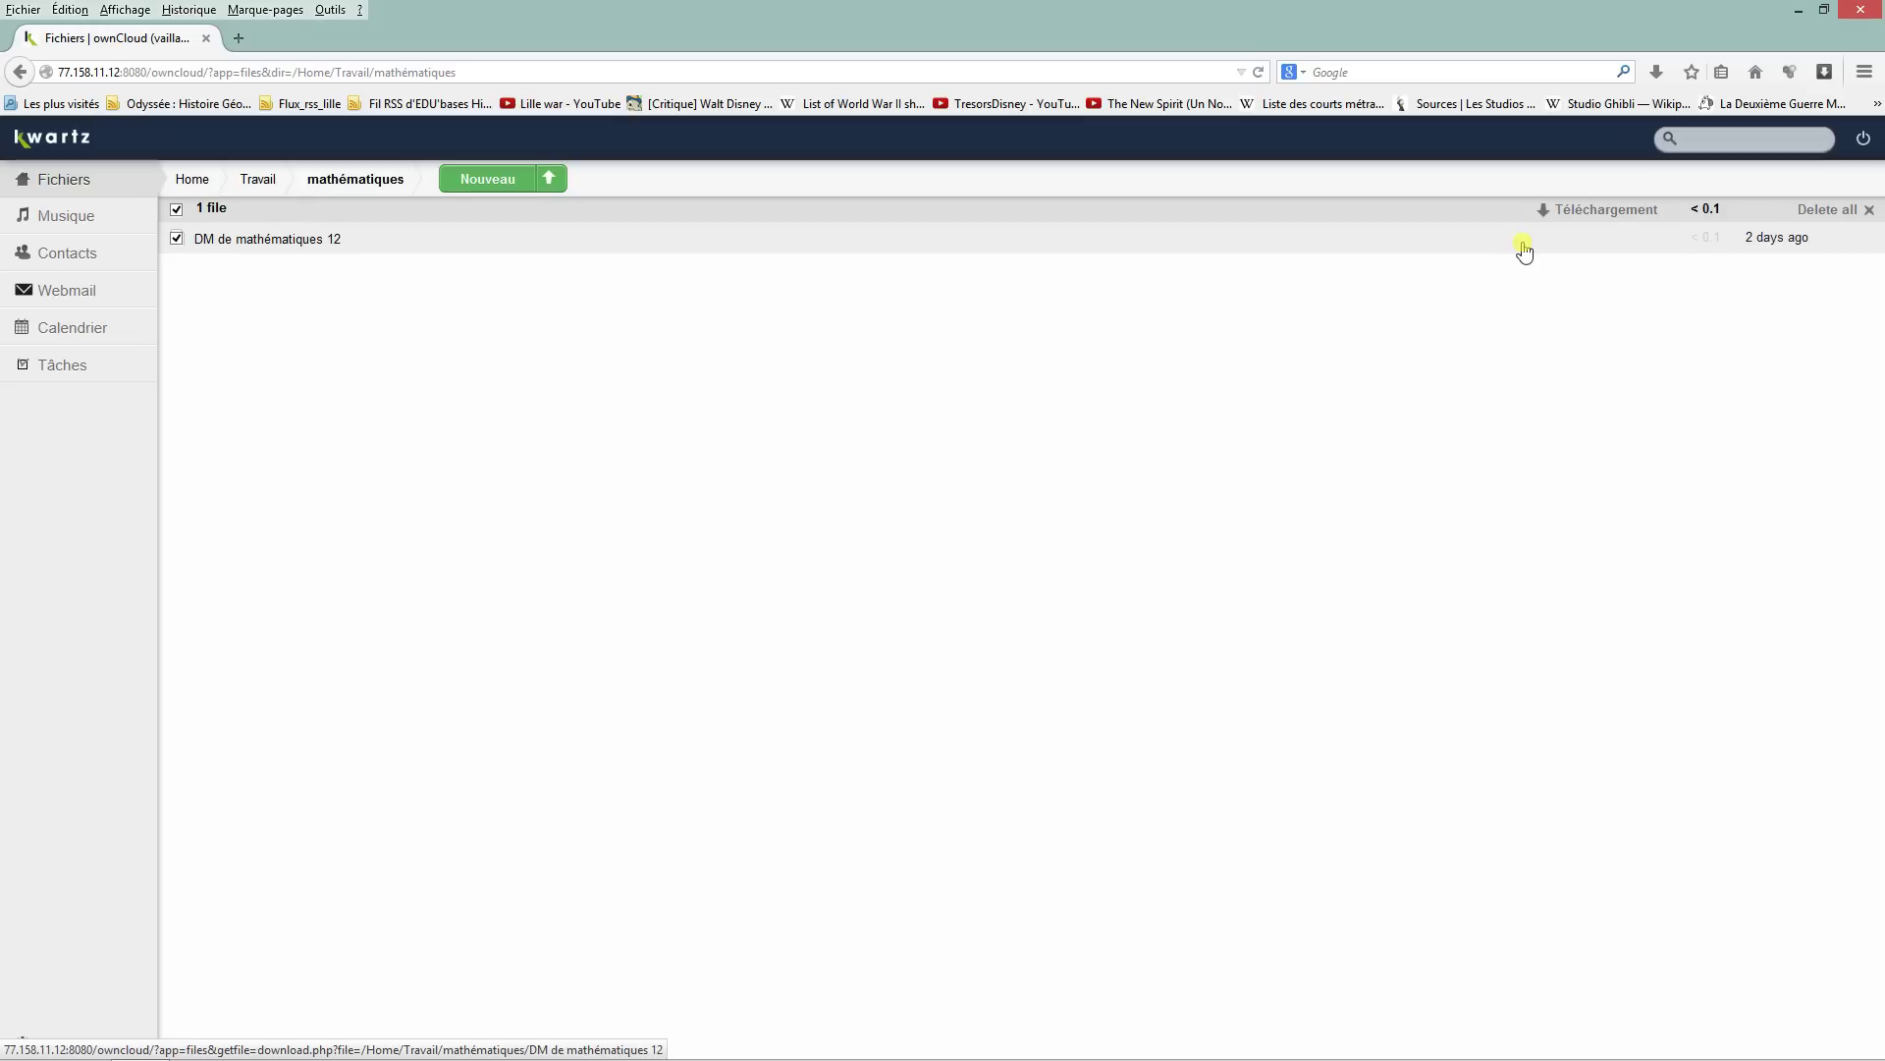
Step: Download and save 'DM de mathématiques 12', deselect it, and return to Travail
mouse_move(1493, 240)
left_click(1653, 242)
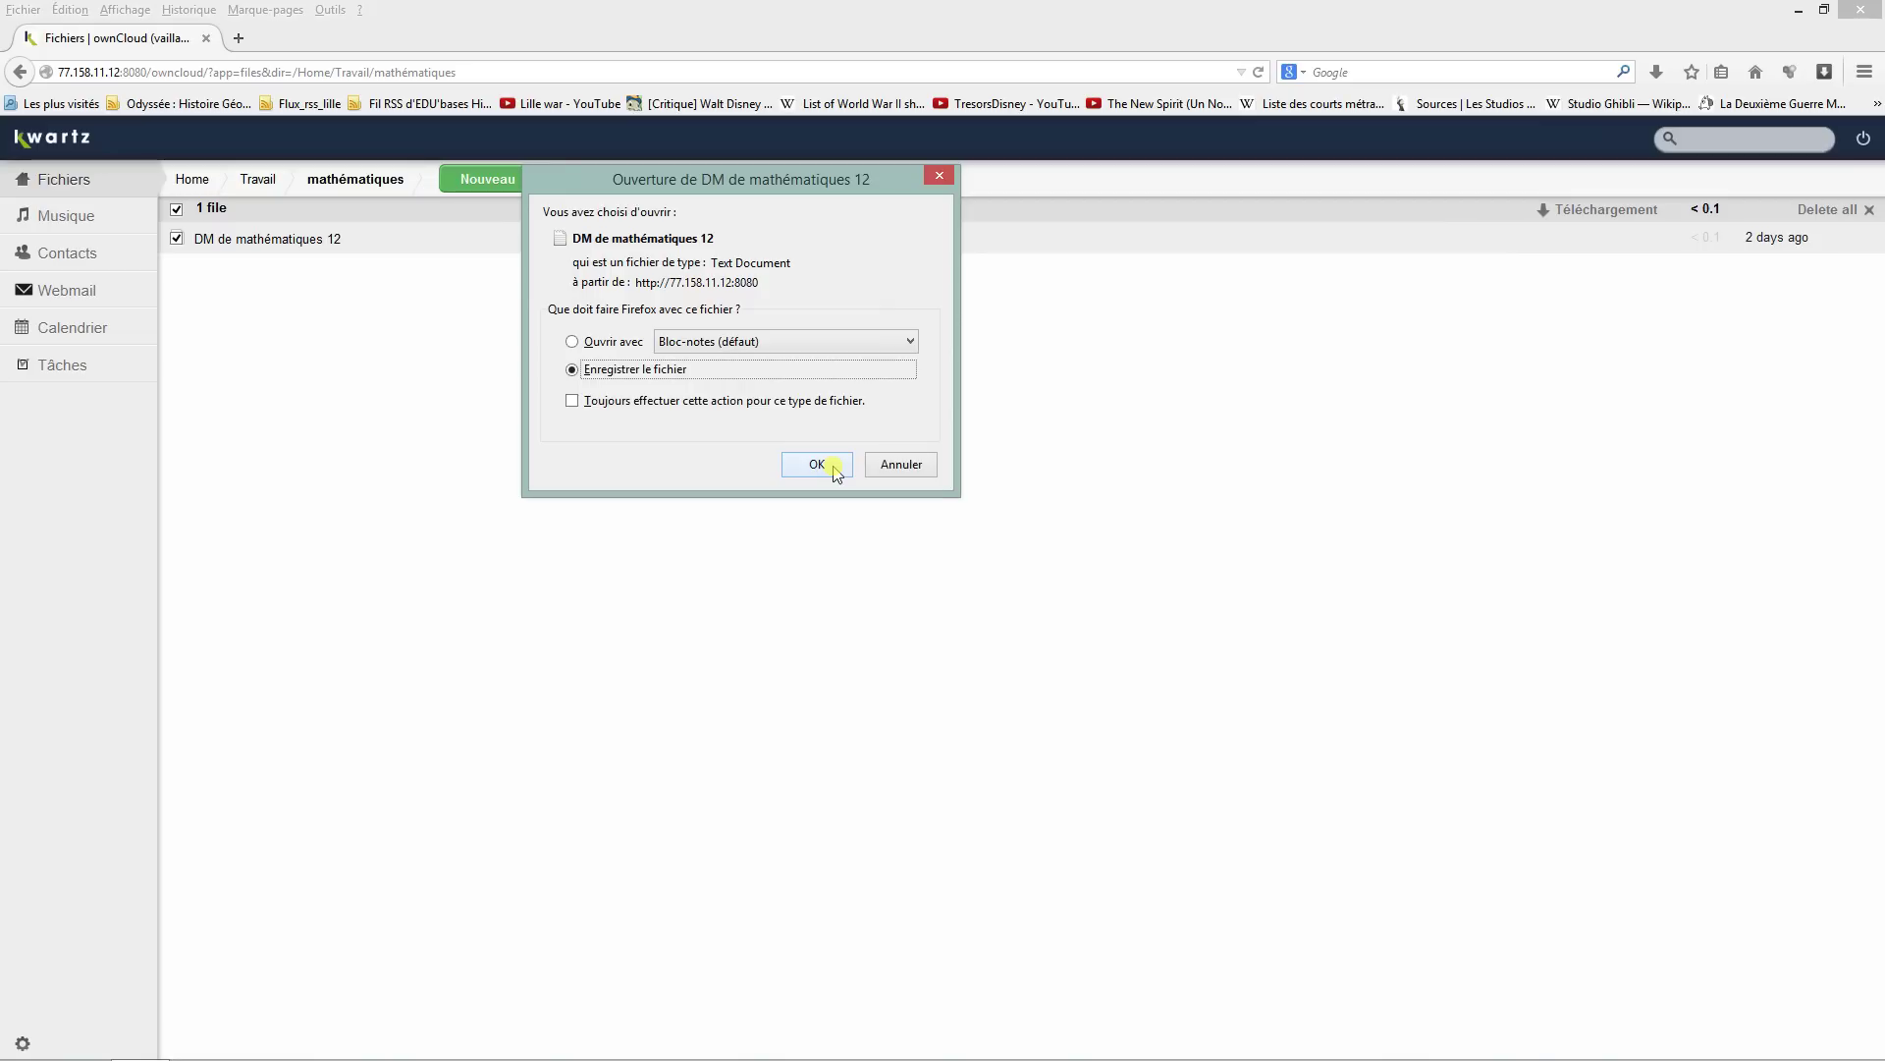
left_click(901, 464)
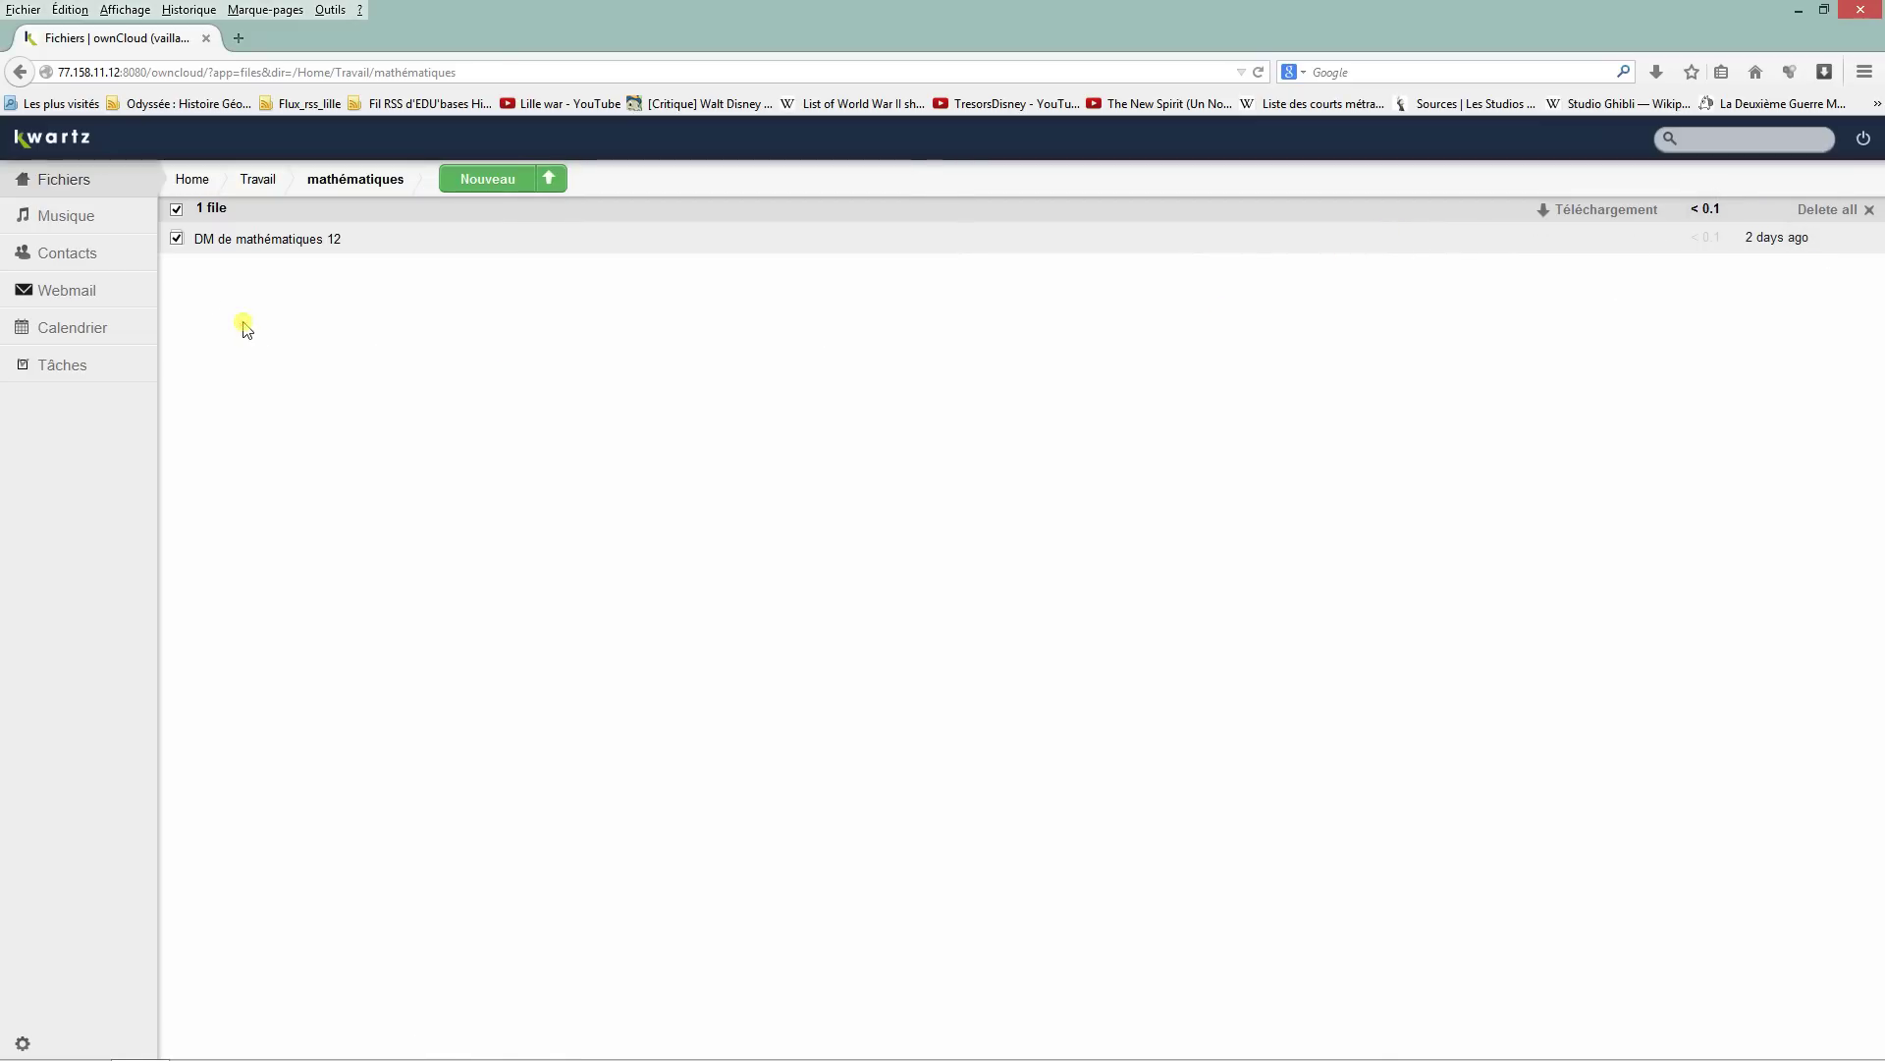
left_click(177, 239)
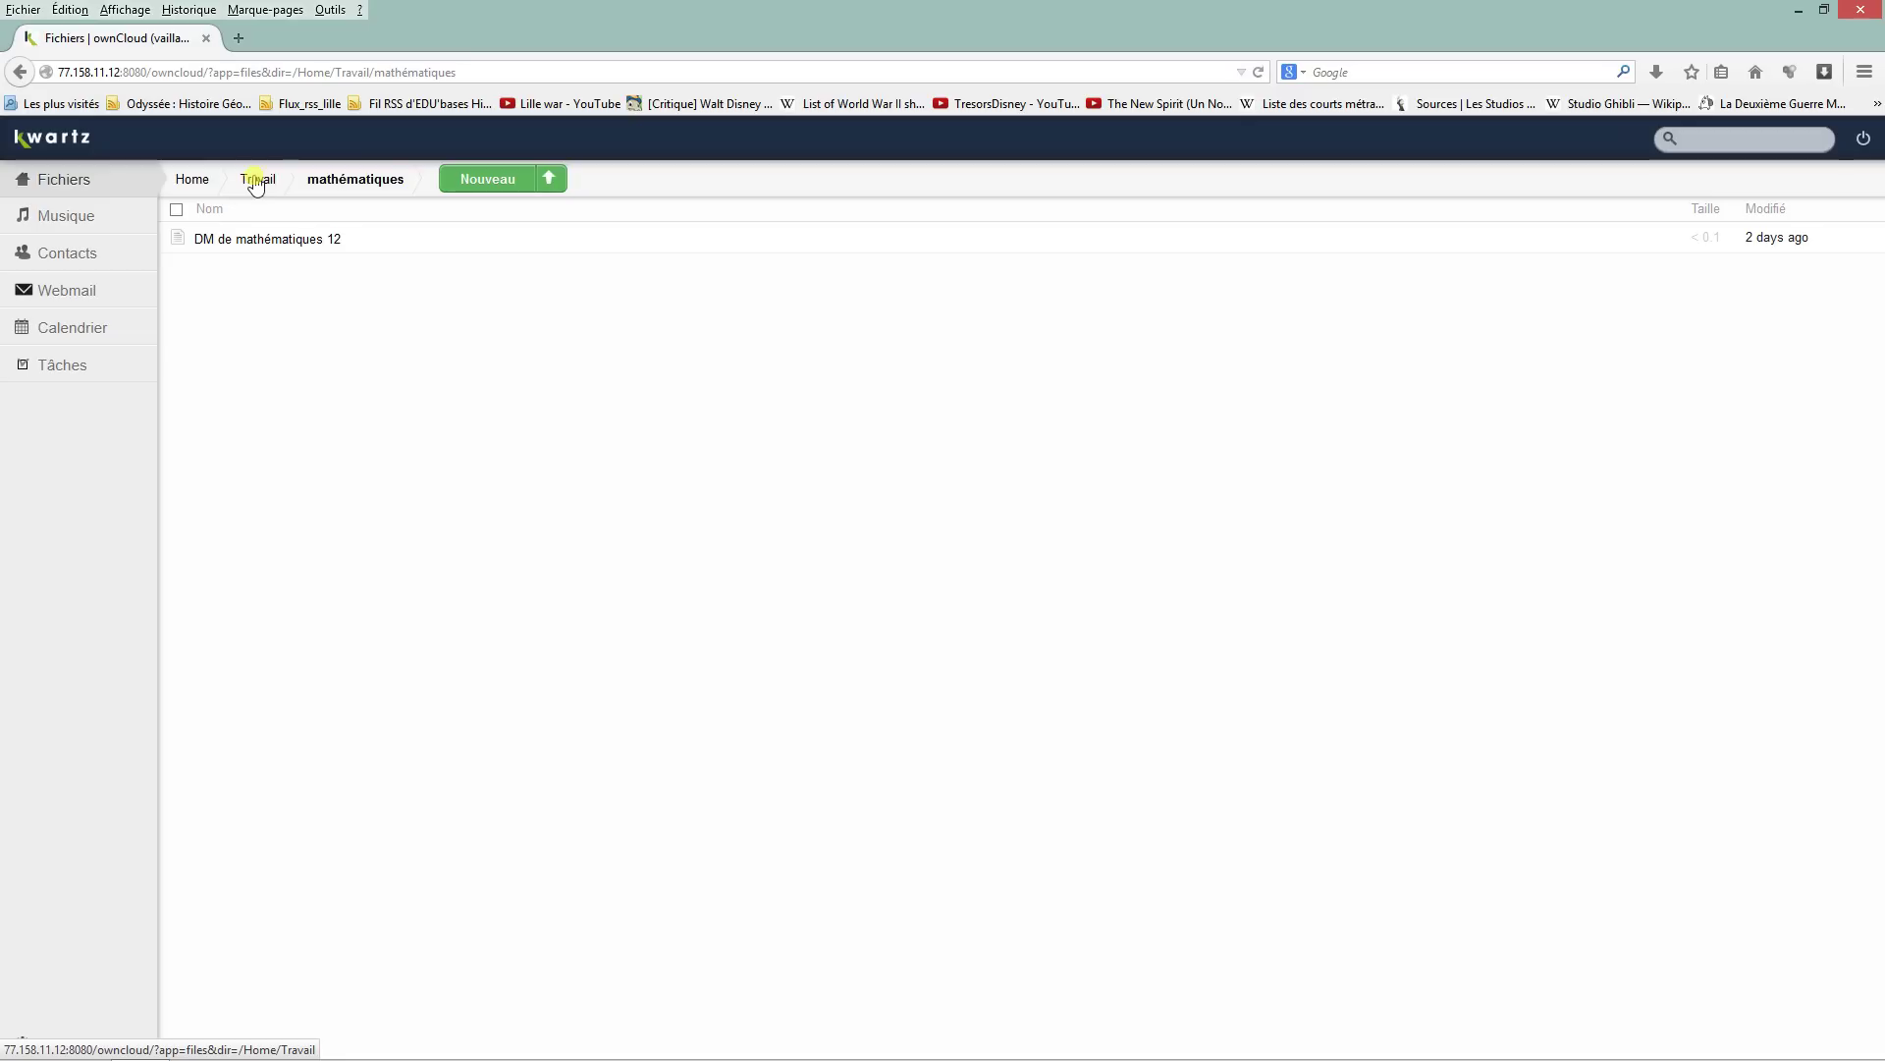
left_click(255, 185)
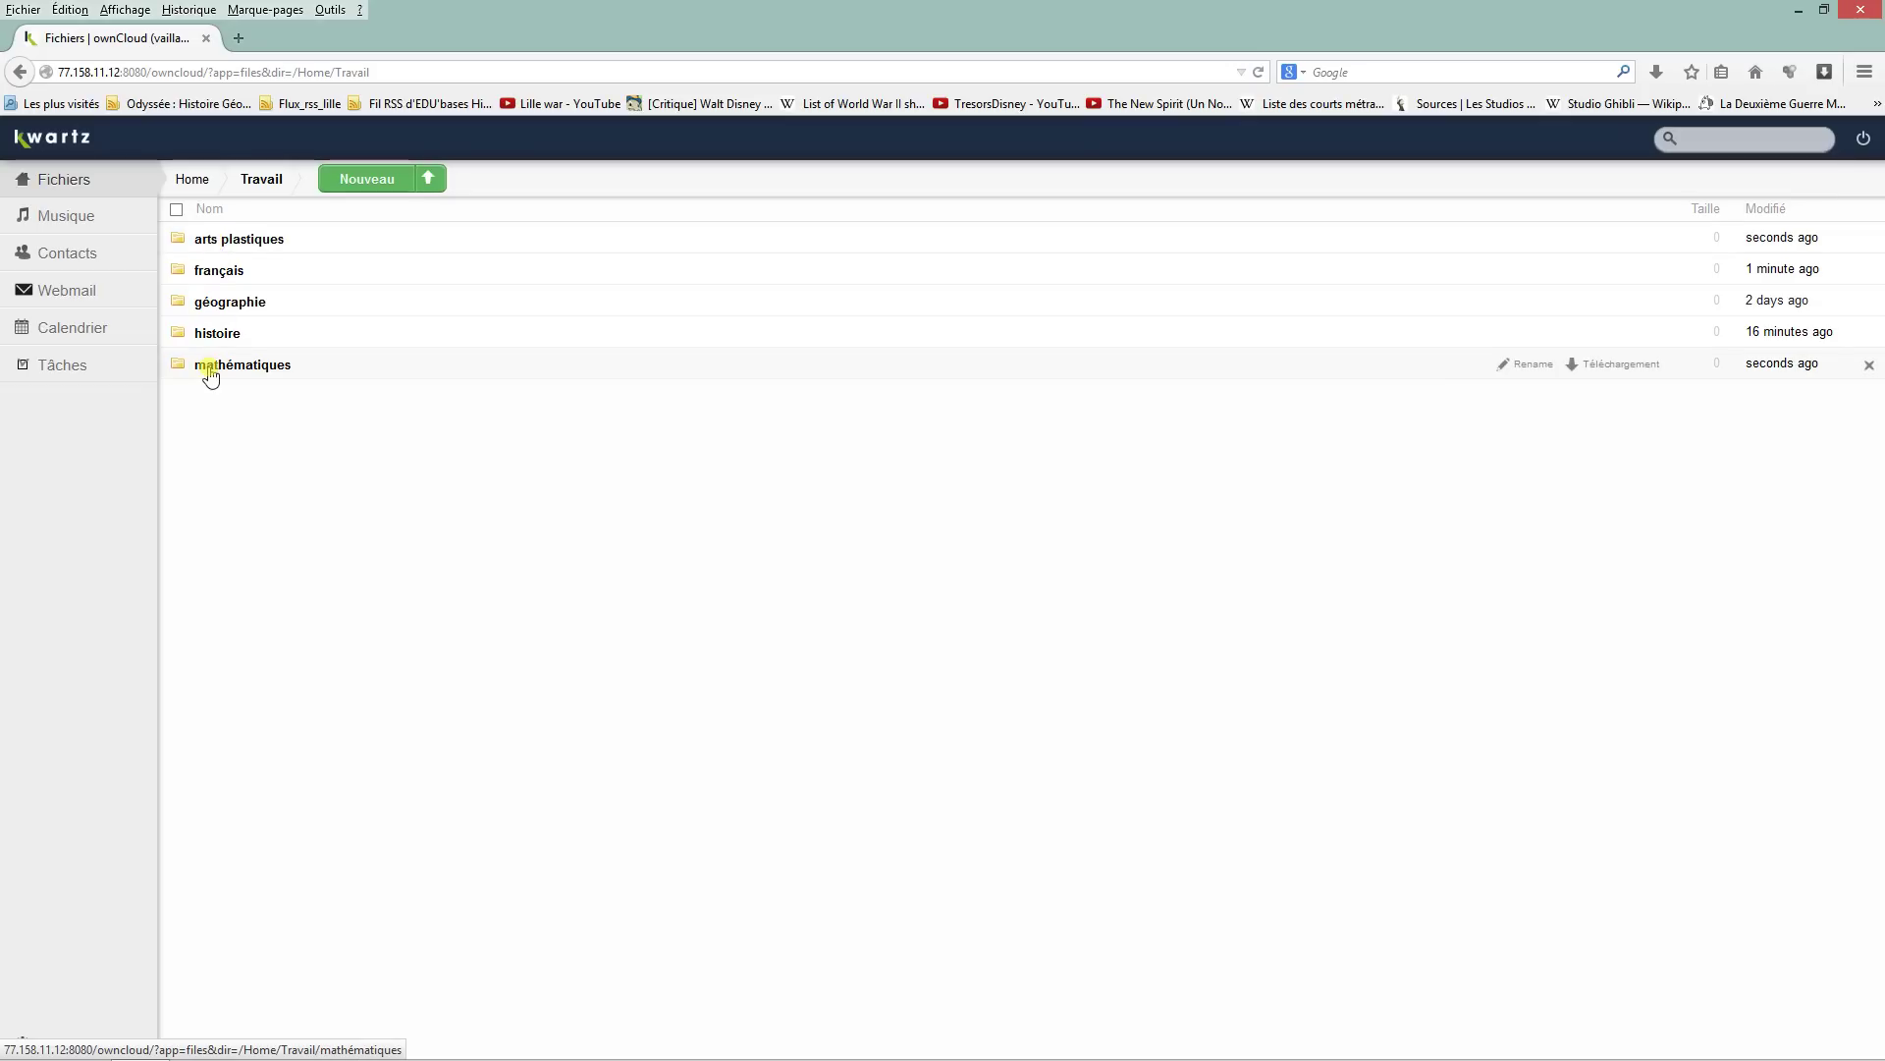
Step: Go back up to the top-level Fichiers view, log out of ownCloud, and close Firefox
left_click(203, 187)
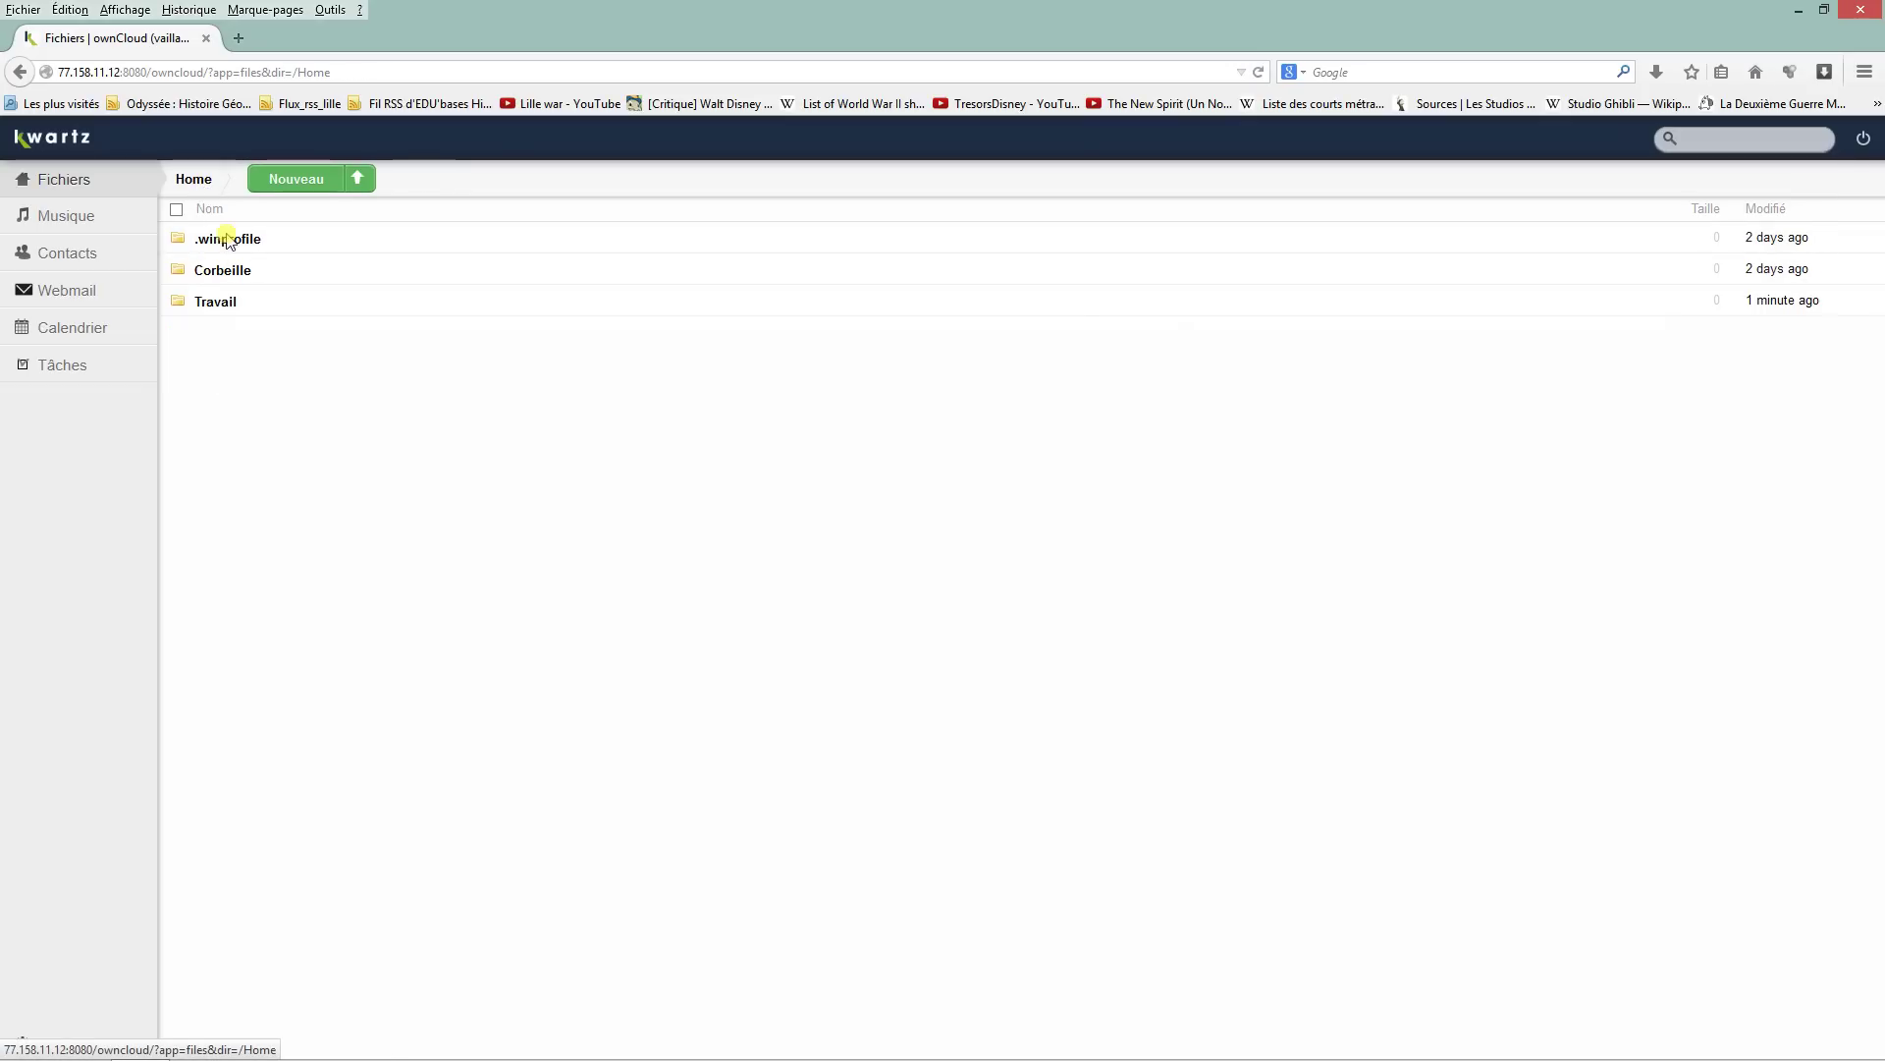
left_click(111, 185)
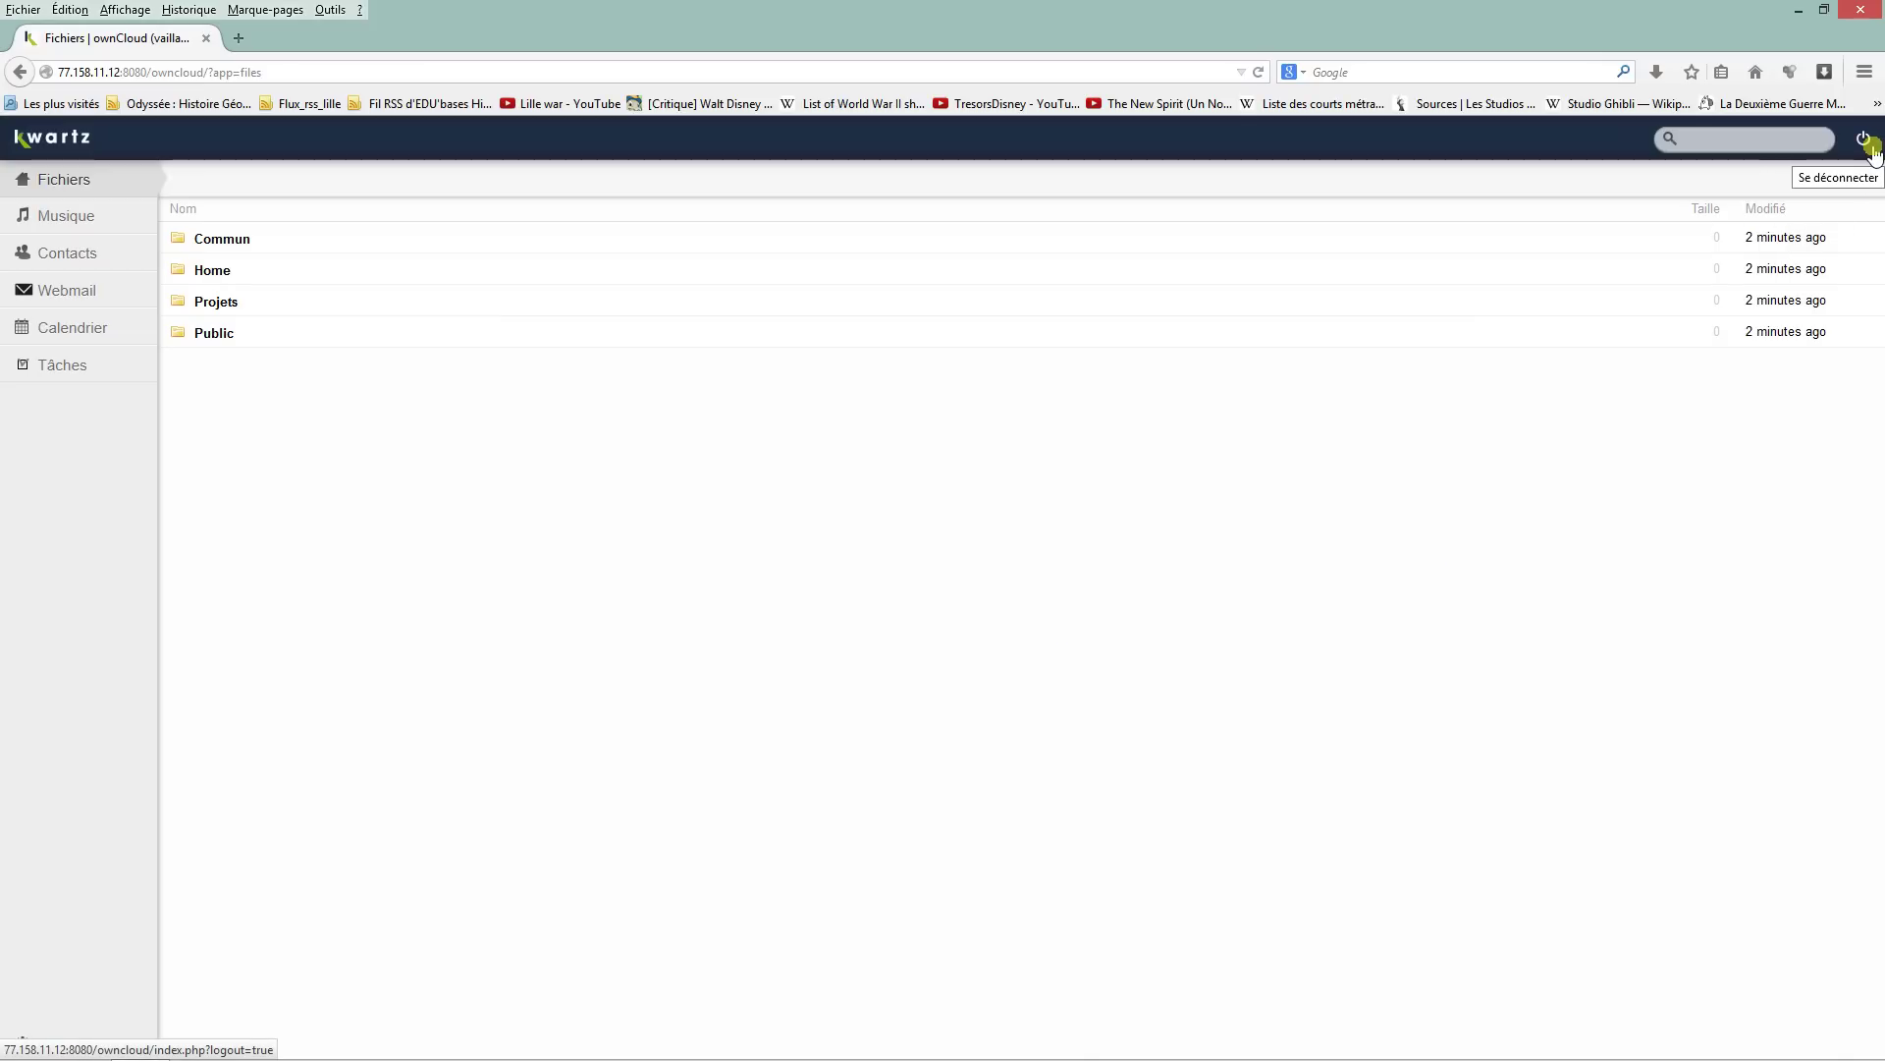
left_click(1864, 140)
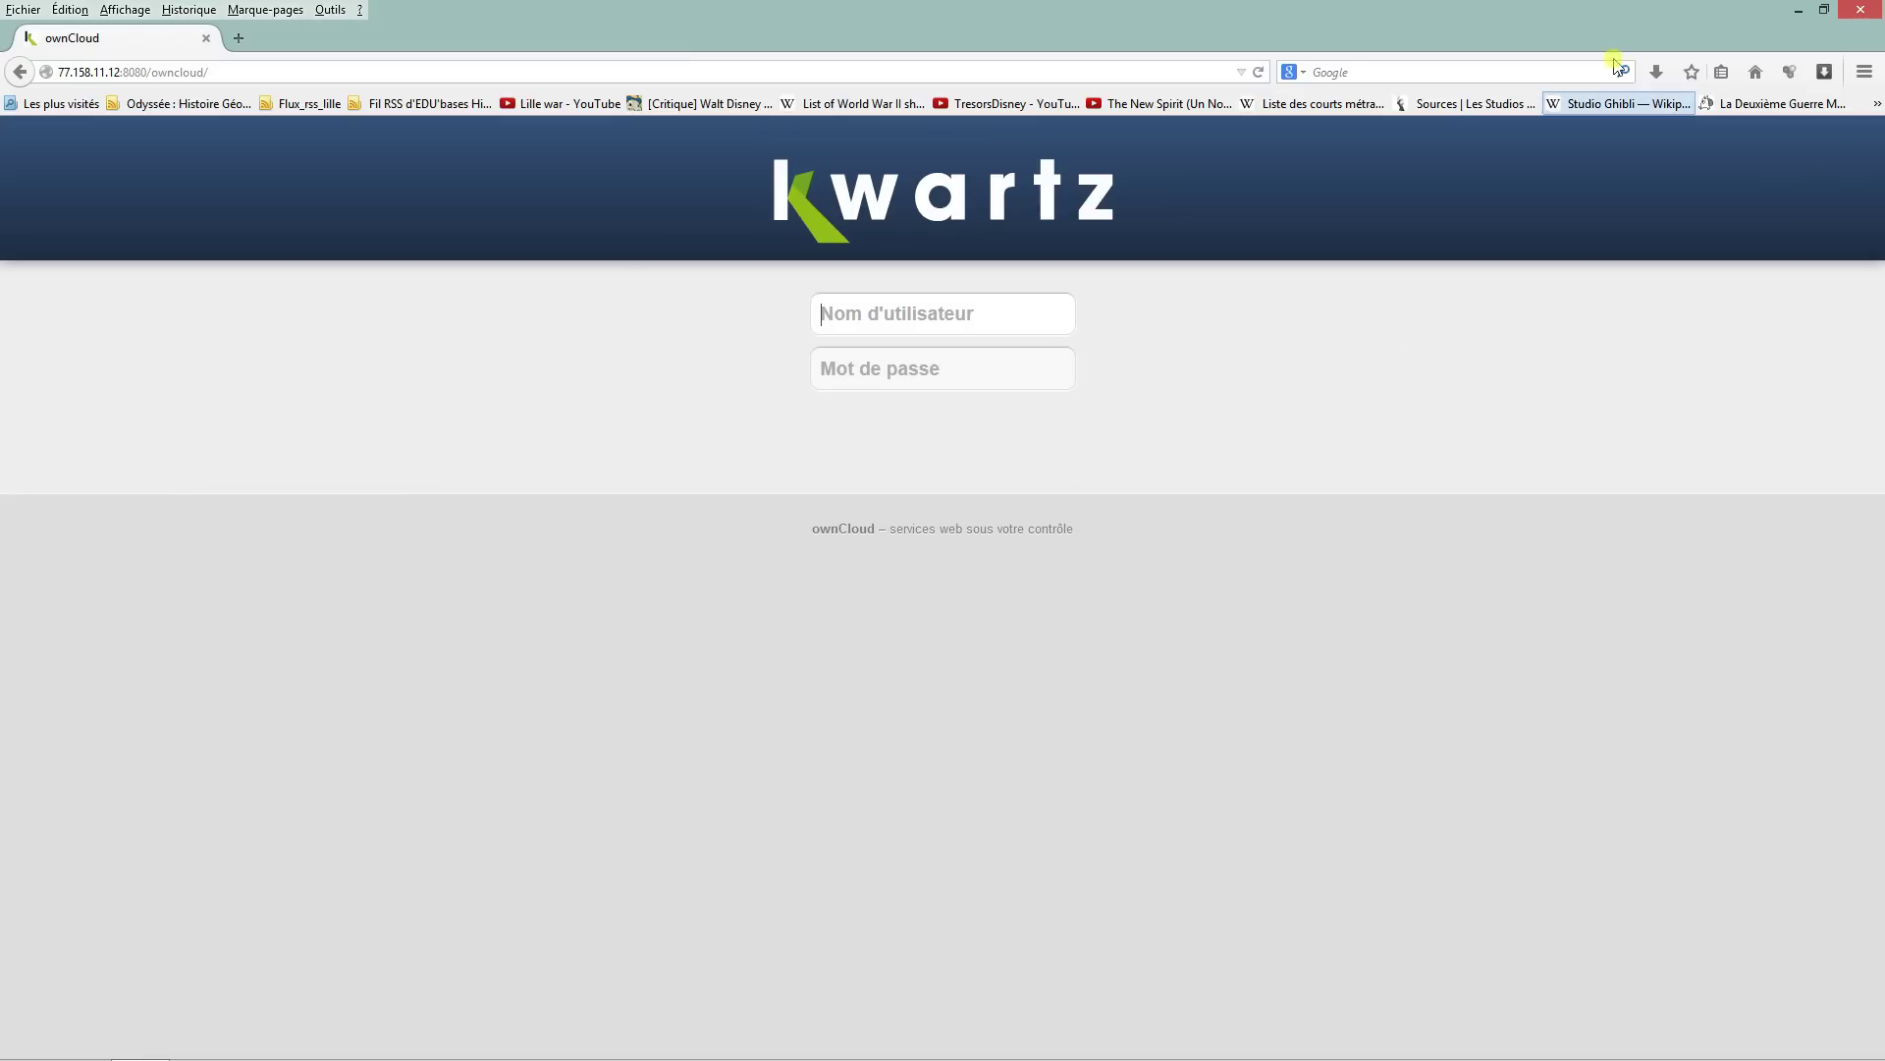
left_click(1854, 9)
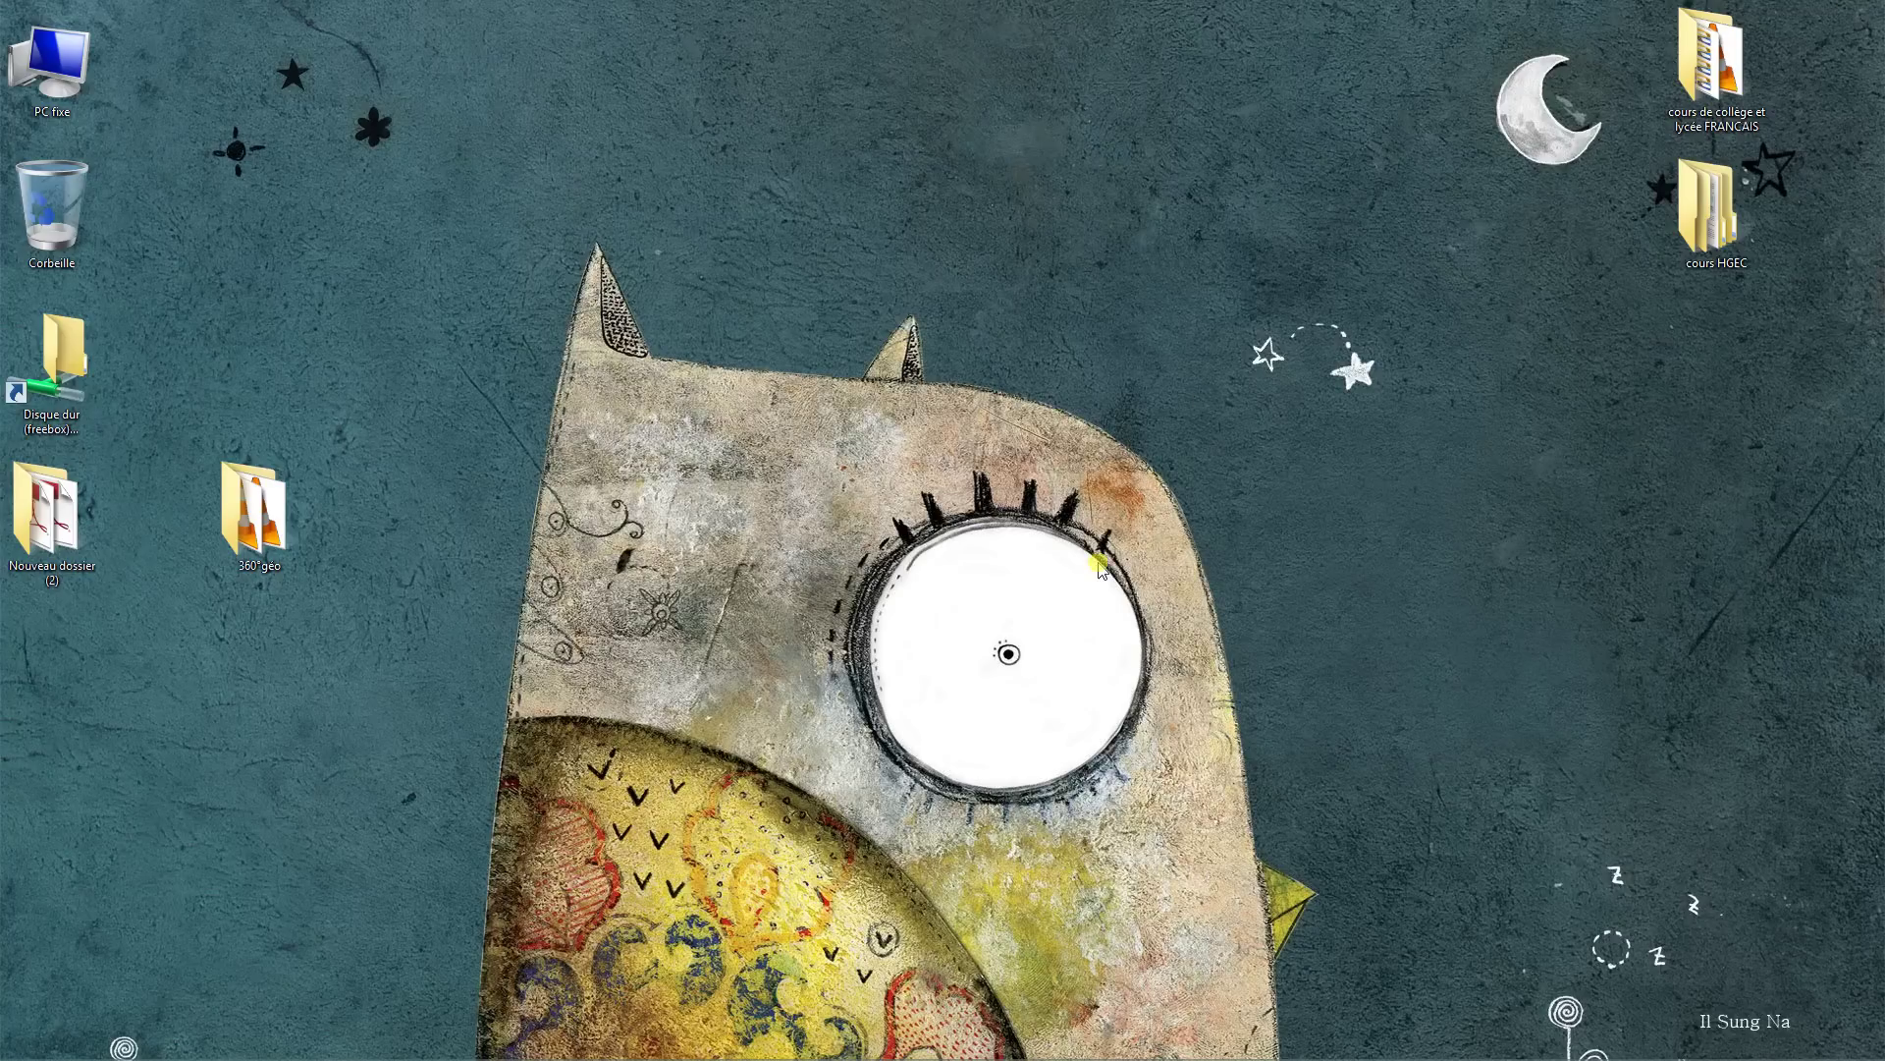